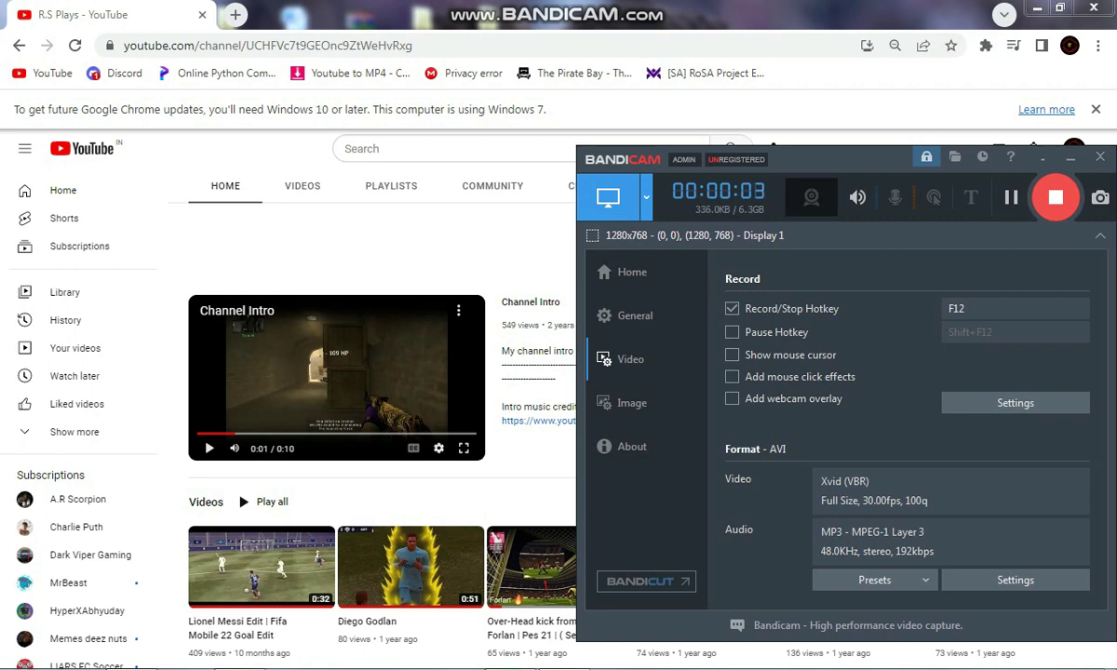
# Step: Open the channel's popular video "Tutorial:- How to download and run hacked client for Minetest" and pause its playback
pyautogui.click(1070, 159)
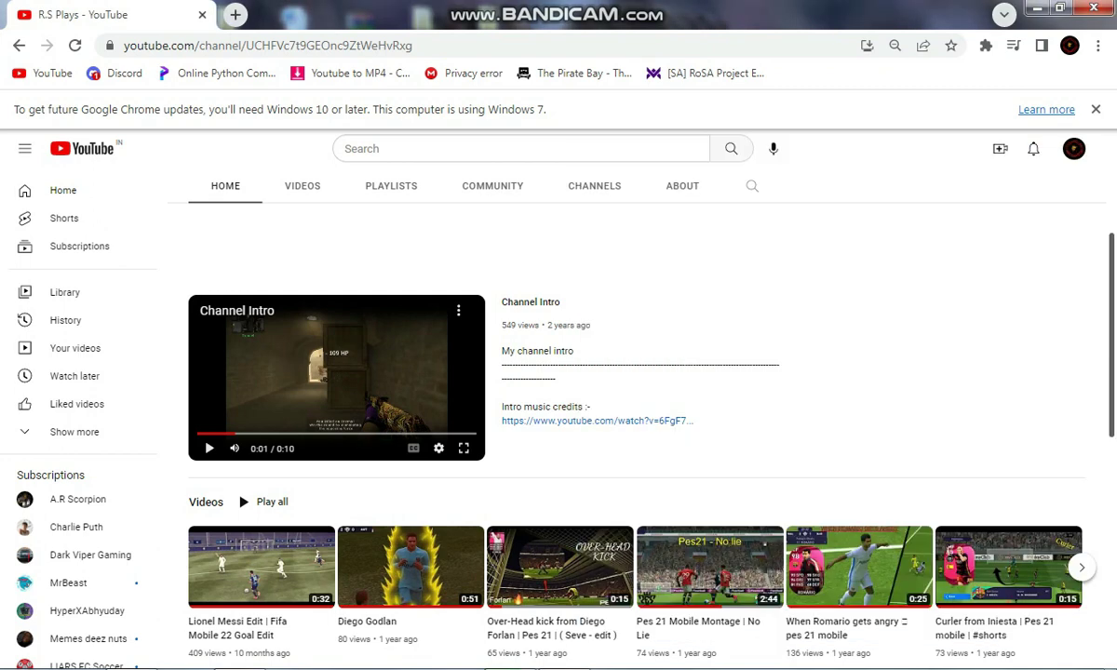
pyautogui.scroll(3, 636, 400)
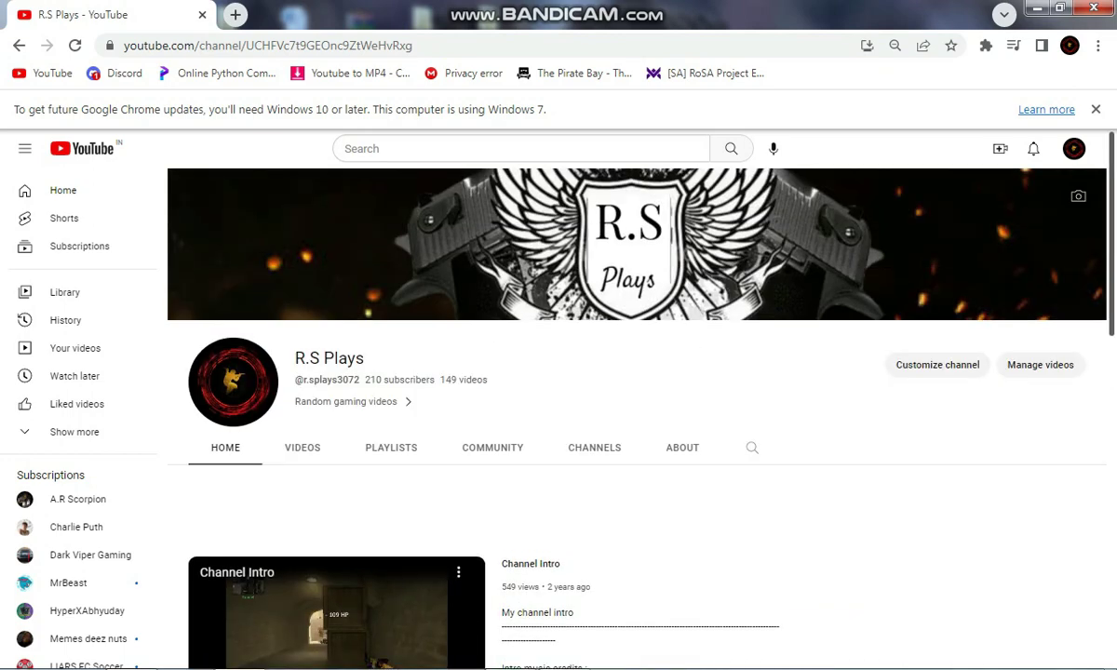
pyautogui.scroll(-2, 637, 400)
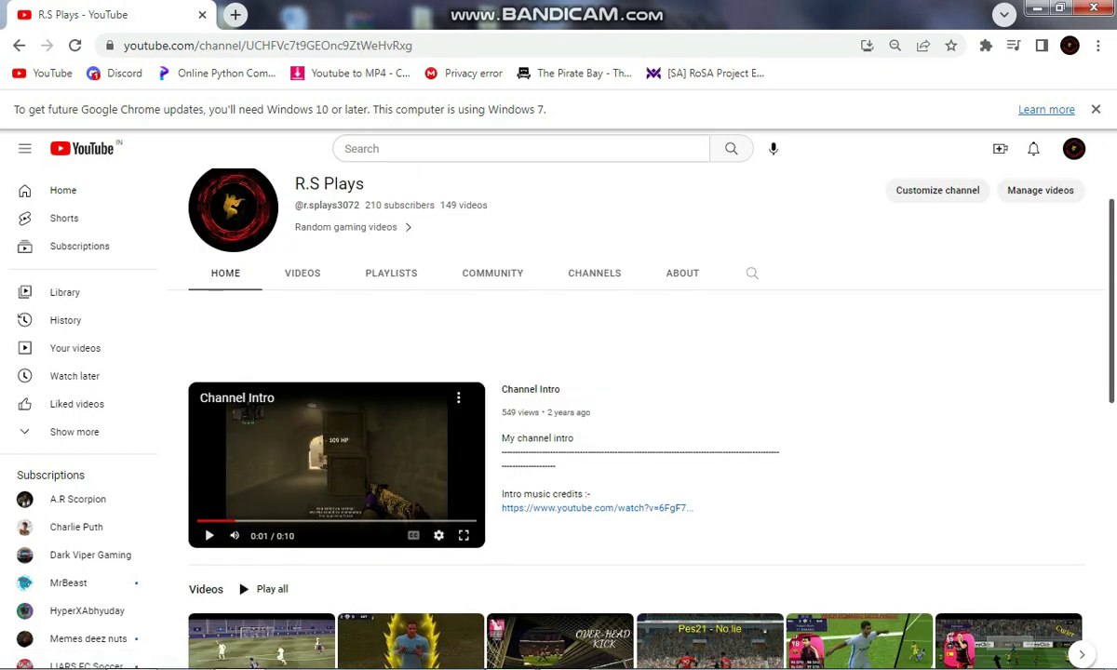
pyautogui.scroll(-3, 633, 419)
pyautogui.scroll(-2, 559, 419)
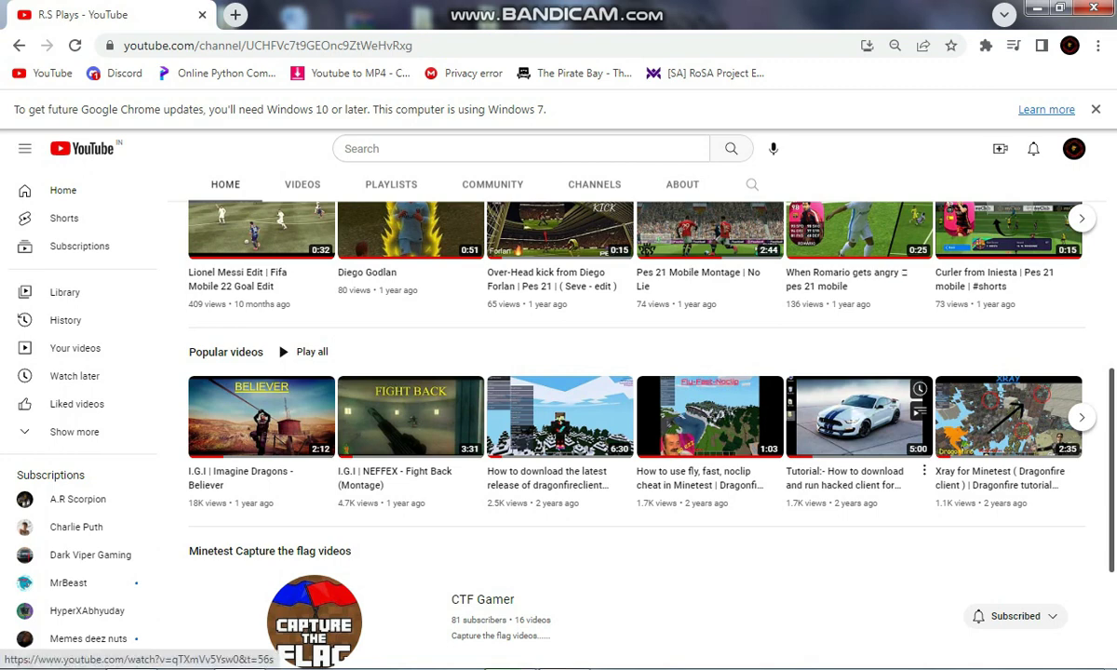
pyautogui.click(861, 421)
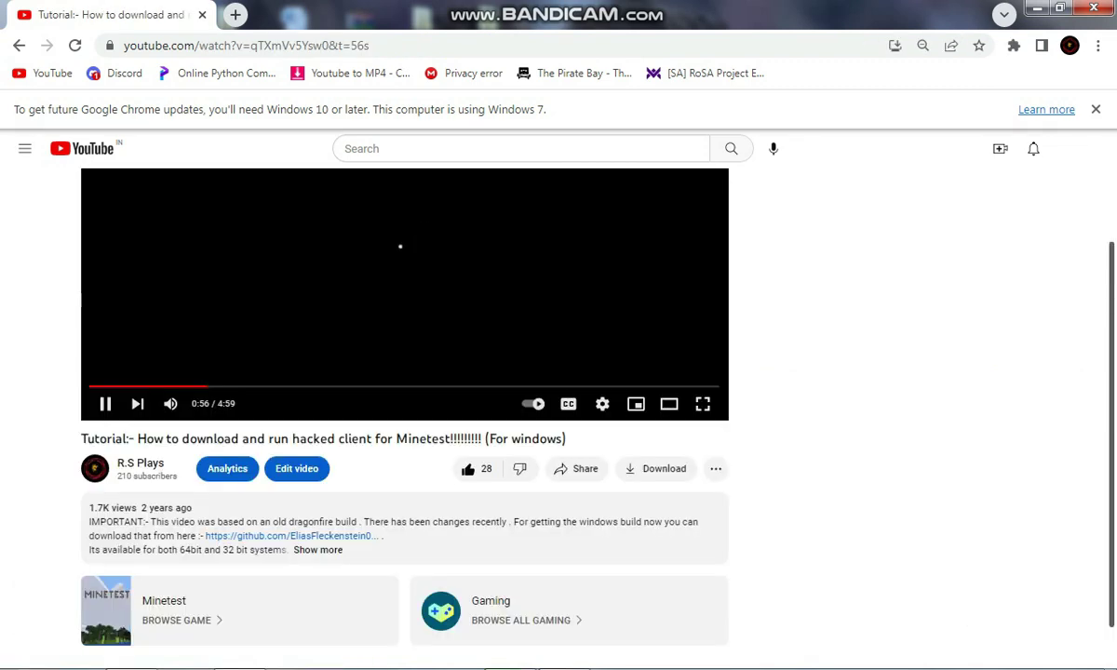
pyautogui.click(105, 404)
# Step: Expand the video's full description and follow its GitHub link to the Dragonfireclient 2021.03 release
pyautogui.scroll(-1, 405, 476)
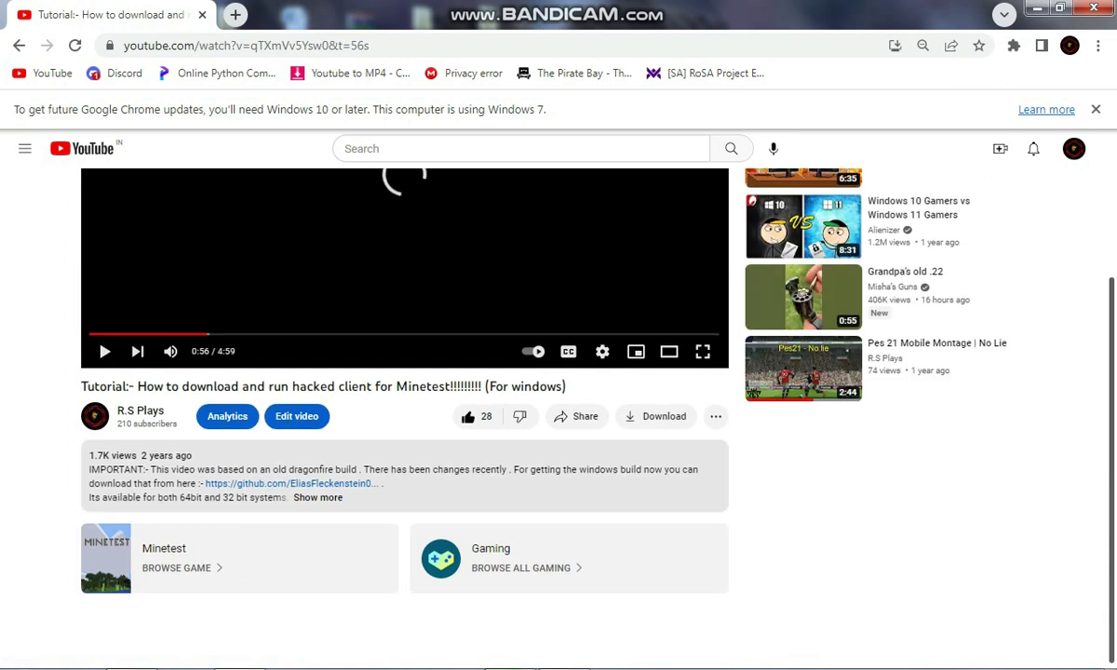
pyautogui.click(317, 498)
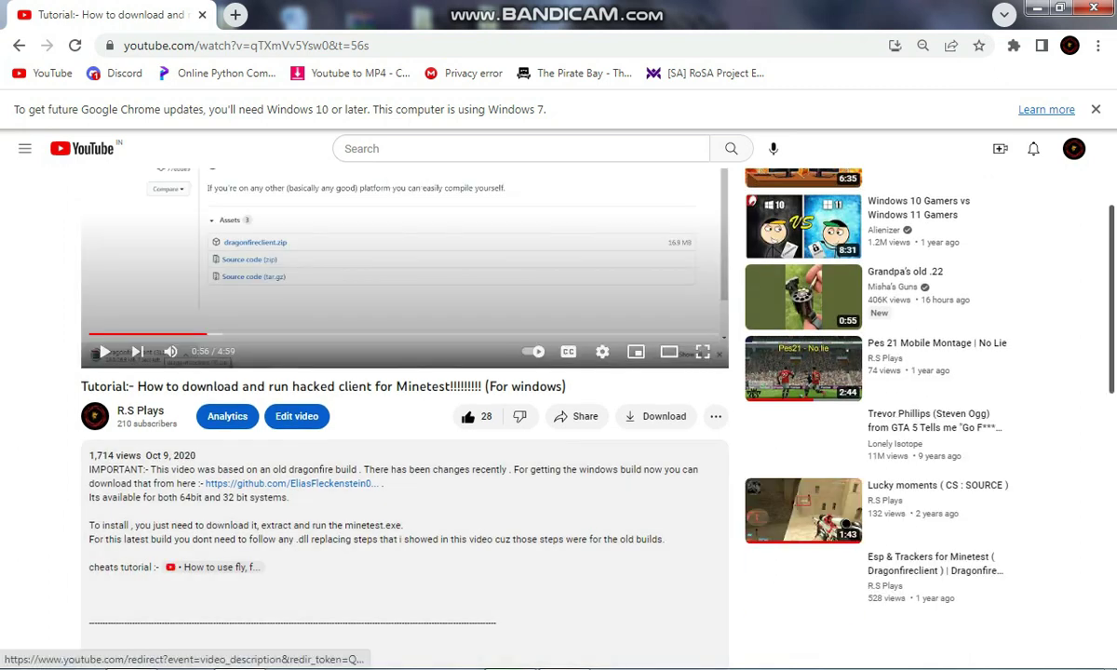
pyautogui.click(290, 484)
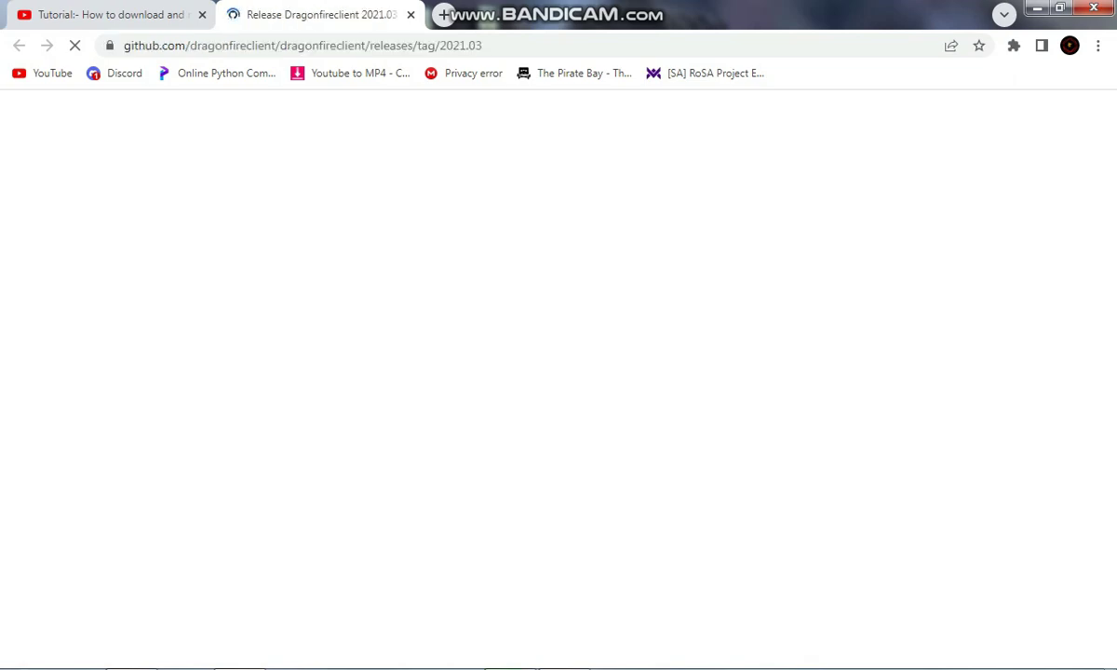
# Step: Download dragonfireclient-win64.zip from the release's assets
pyautogui.scroll(-2, 559, 372)
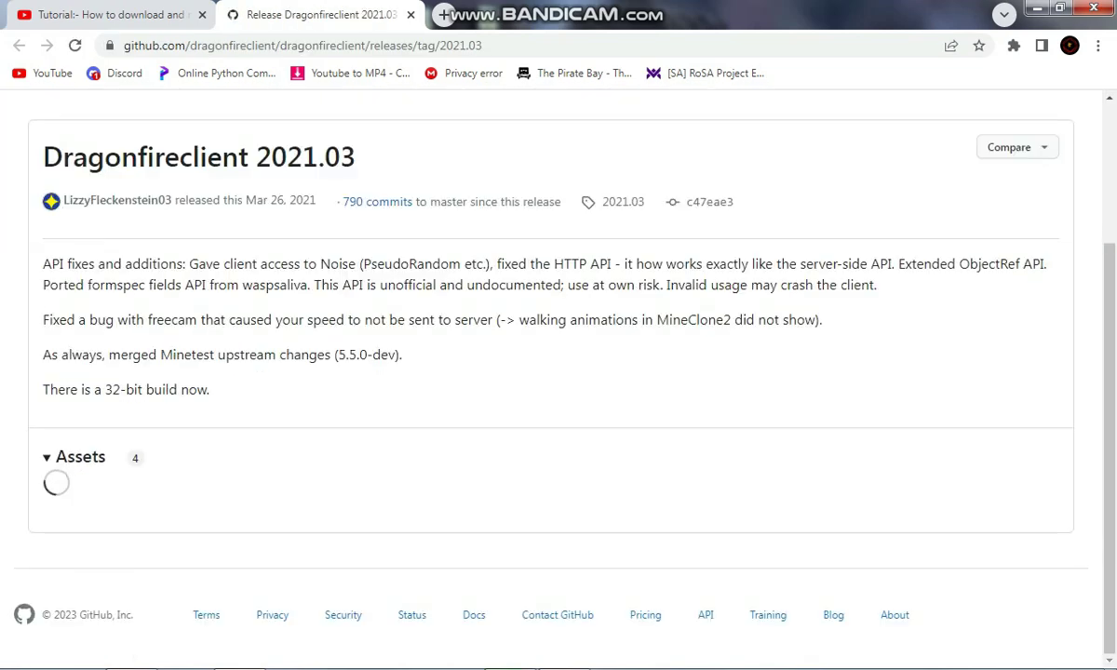
pyautogui.scroll(-1, 558, 372)
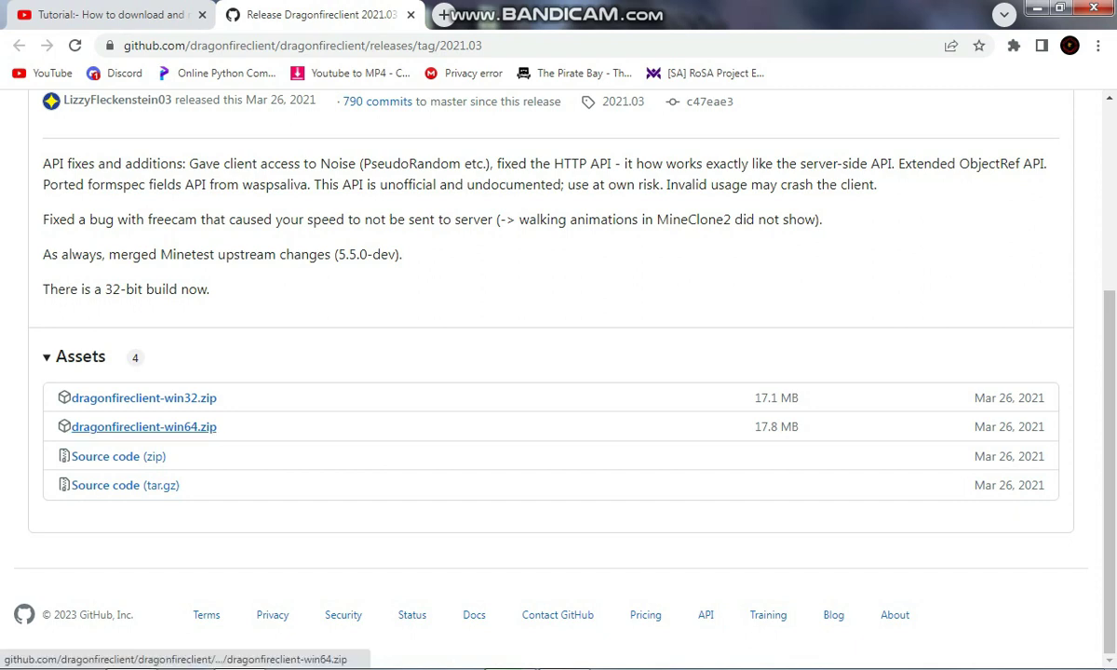
pyautogui.click(144, 426)
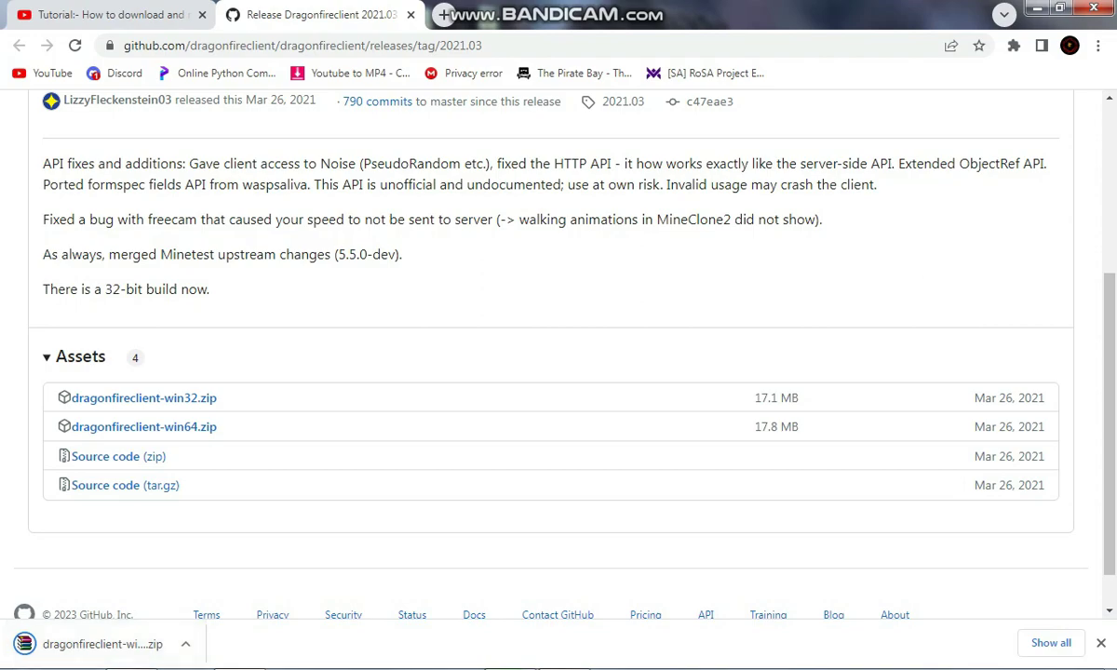
# Step: Put the downloaded dragonfireclient zip into New folder (4) on the Low End Games (L:) drive
pyautogui.click(1059, 7)
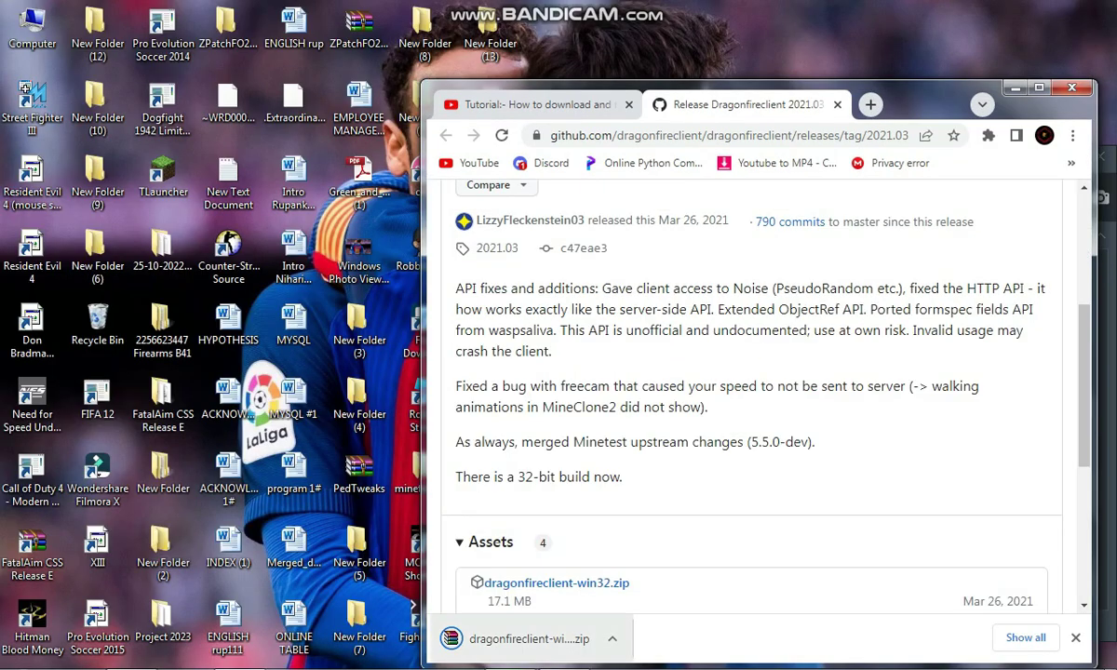
pyautogui.click(132, 660)
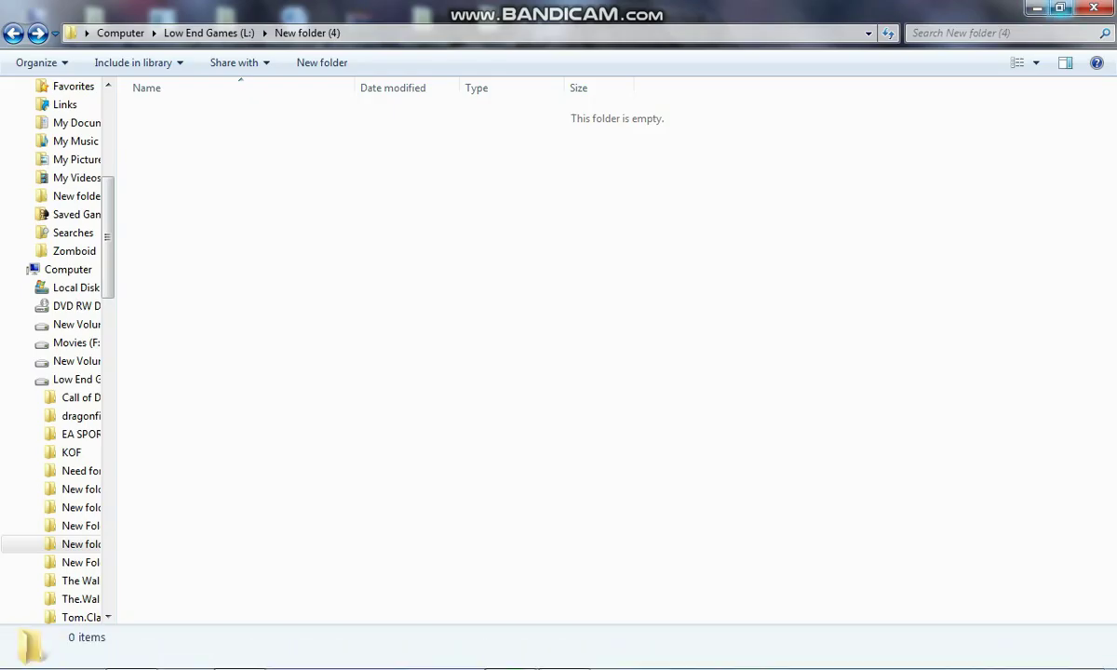
pyautogui.click(1060, 7)
pyautogui.click(509, 637)
pyautogui.moveTo(509, 639); pyautogui.dragTo(308, 326)
pyautogui.click(419, 307)
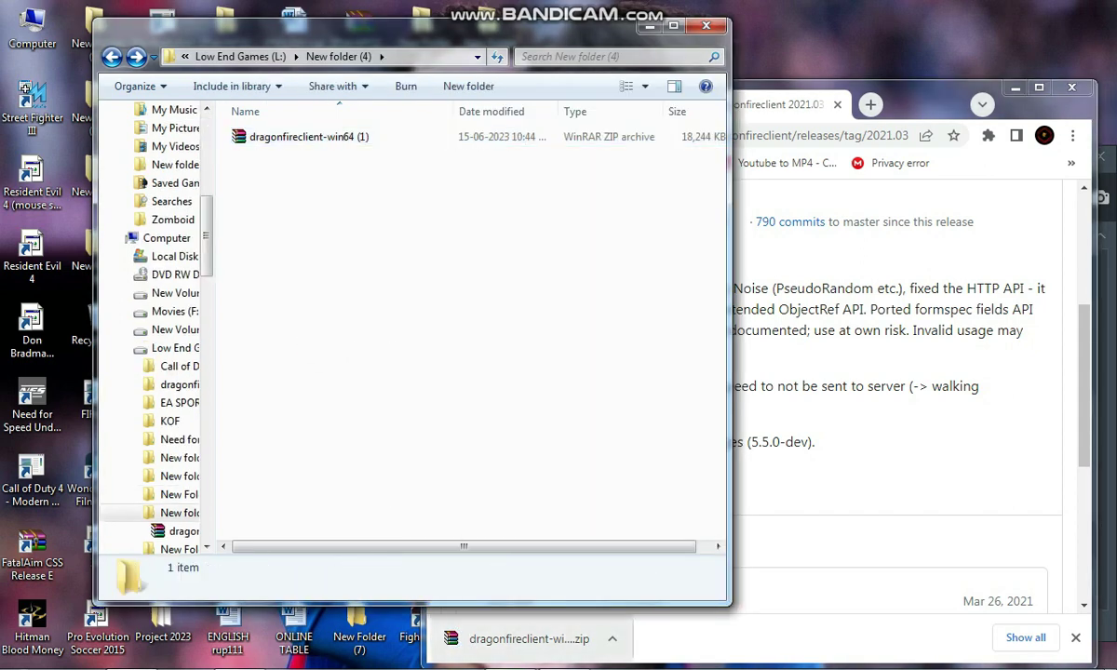
# Step: Extract the zip with WinRAR to L:\New folder (4)\dragonfireclient-win64 (1) and close the archive
pyautogui.click(672, 26)
pyautogui.doubleClick(372, 113)
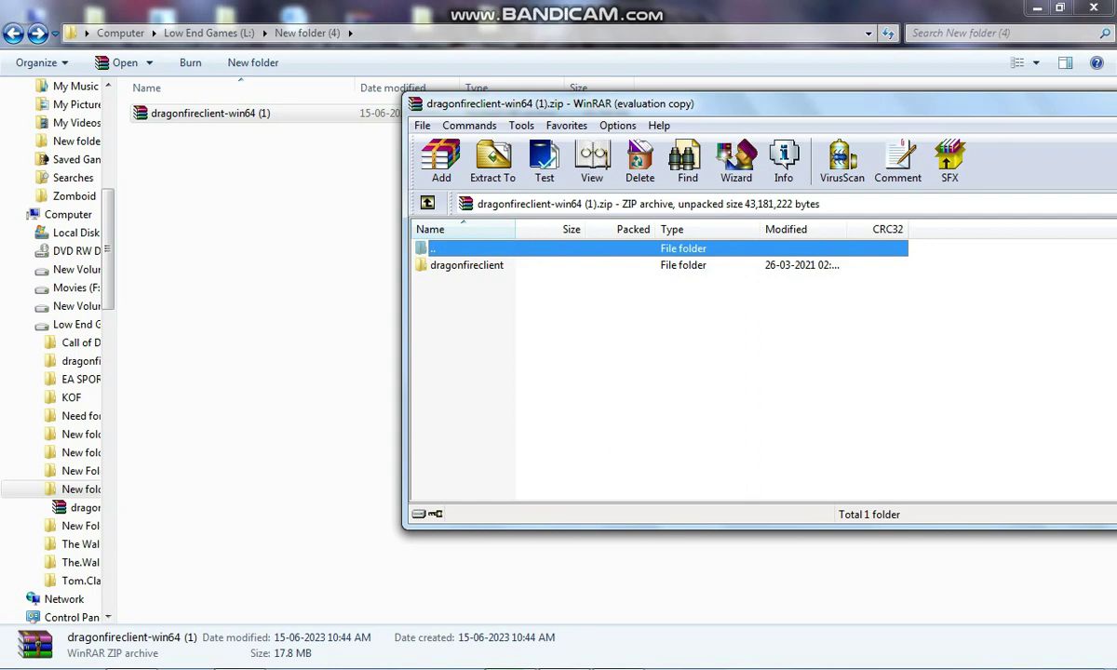
pyautogui.click(492, 161)
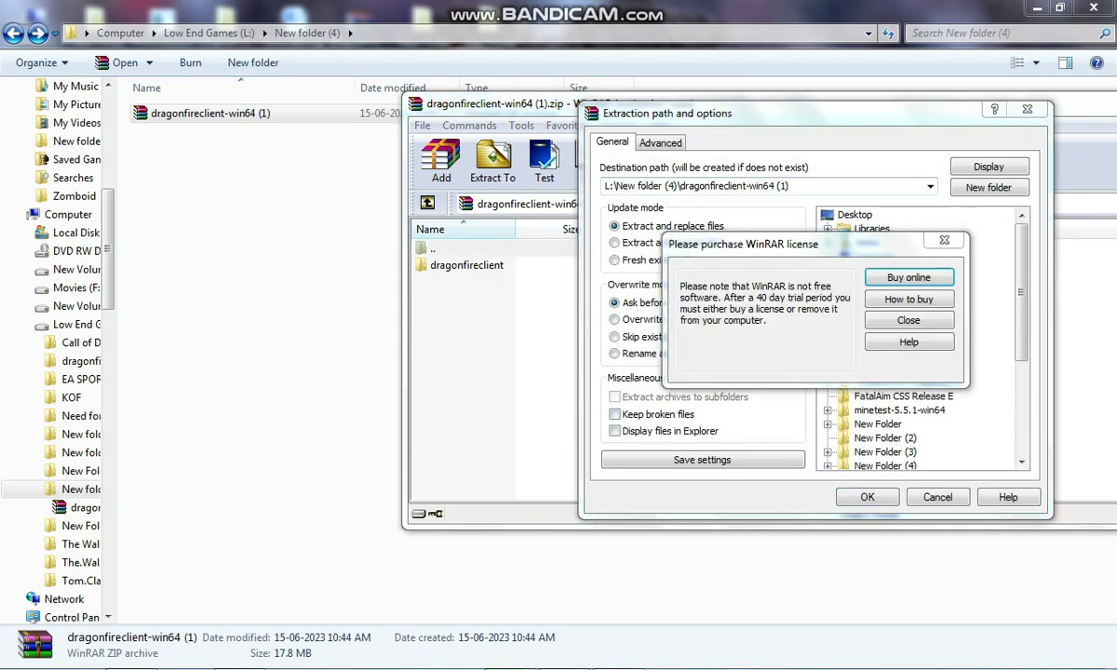
pyautogui.press('Escape')
pyautogui.press('Return')
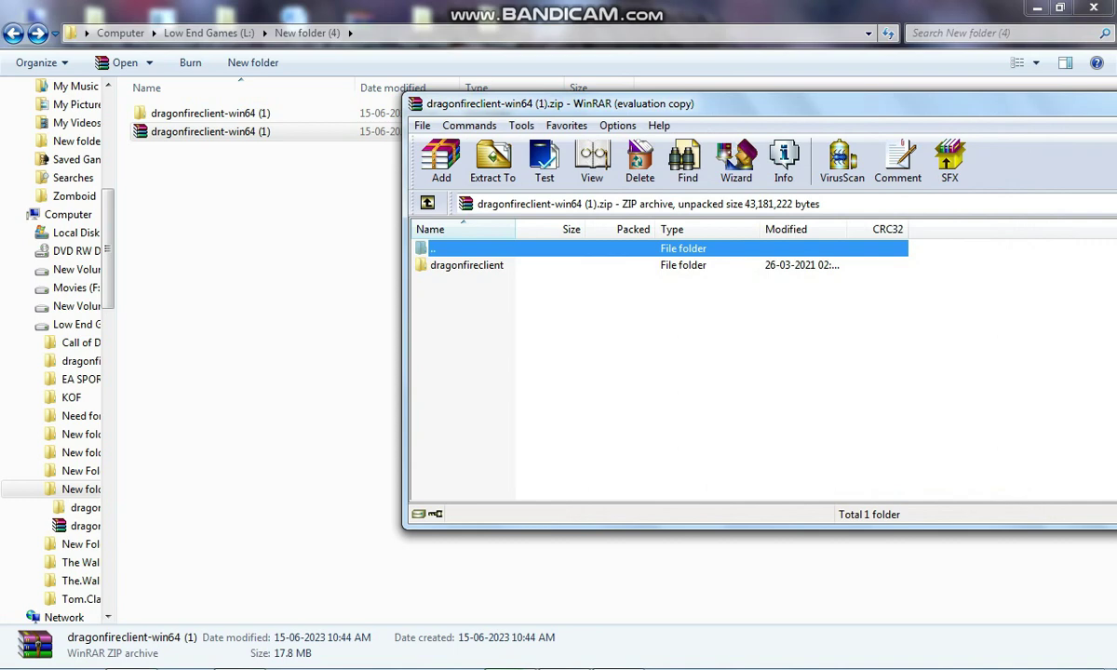
pyautogui.moveTo(866, 104); pyautogui.dragTo(658, 113)
pyautogui.click(936, 107)
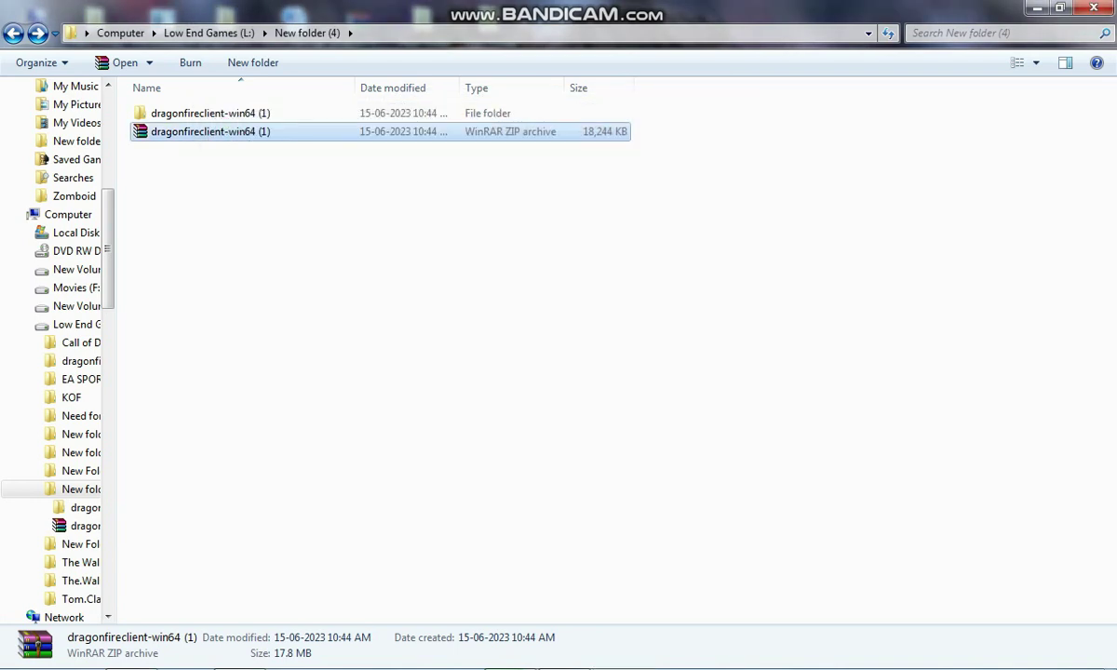
# Step: Open the bin folder of dragonfireclient inside the extracted dragonfireclient-win64 (1) folder
pyautogui.press('Up')
pyautogui.press('Return')
pyautogui.press('Down')
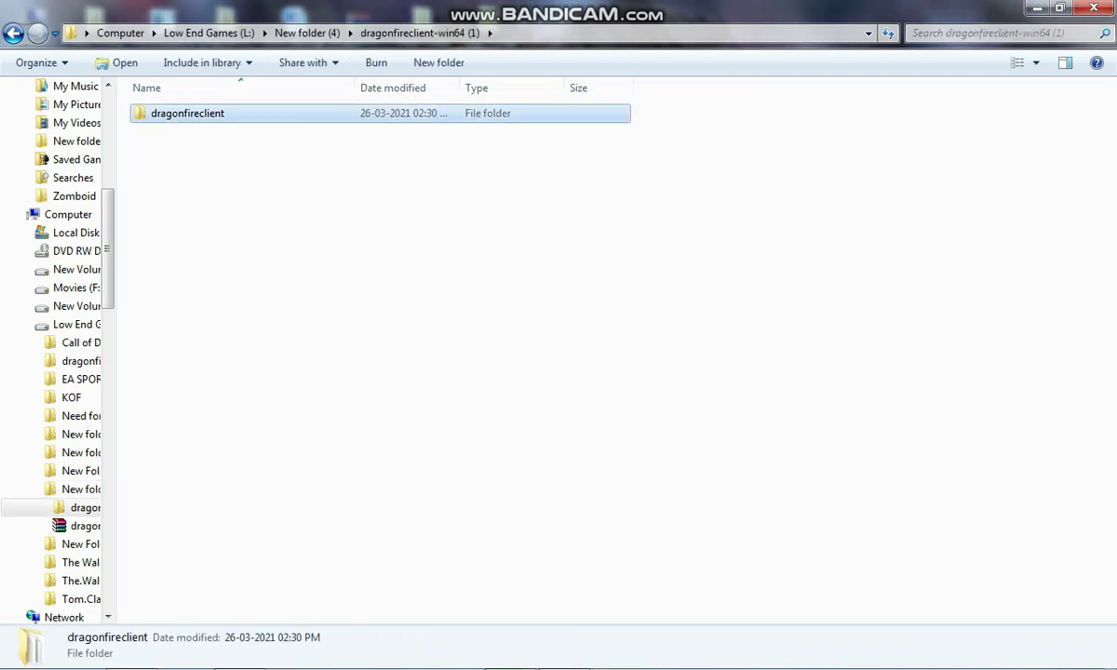
pyautogui.press('Return')
pyautogui.press('Down')
pyautogui.press('Return')
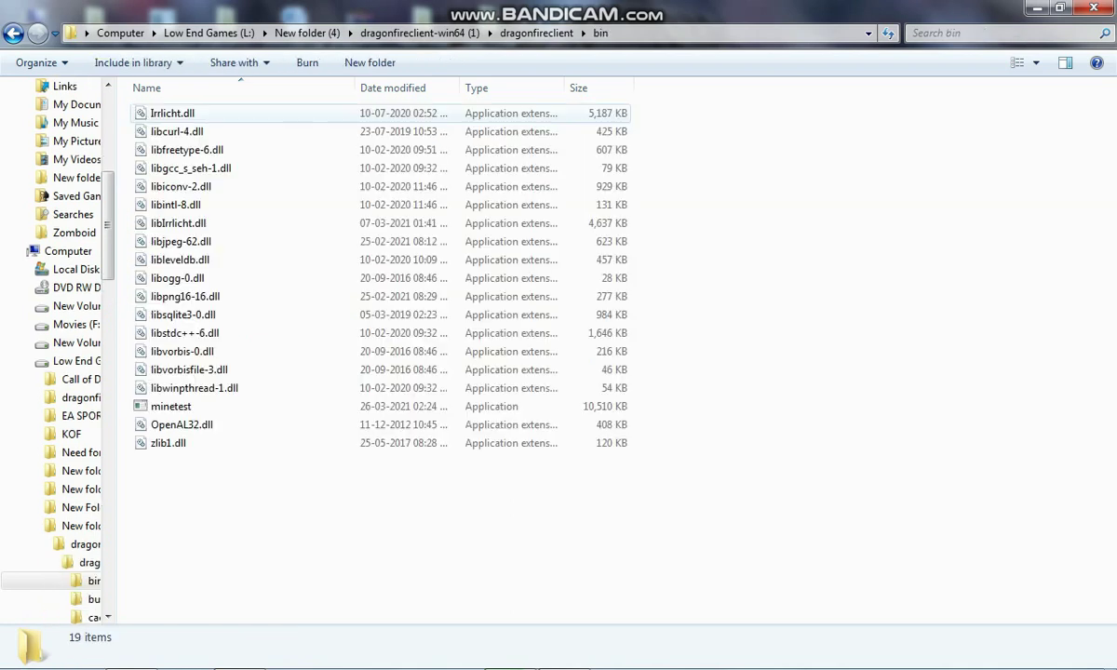
# Step: Launch the minetest application from the bin folder
pyautogui.doubleClick(171, 406)
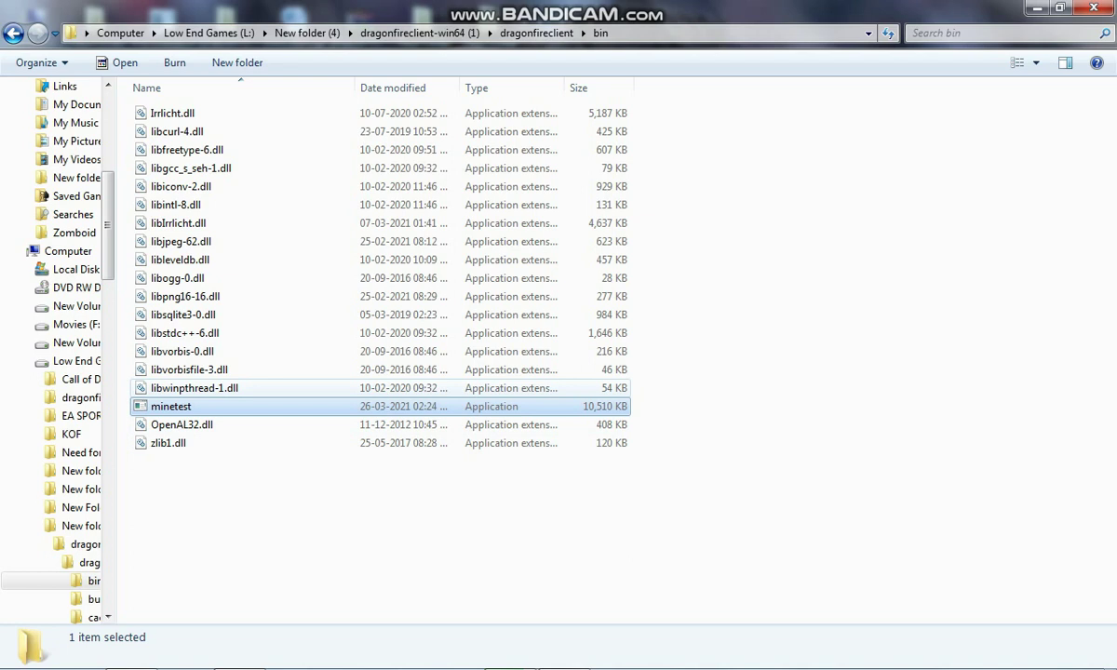
pyautogui.click(194, 388)
pyautogui.click(172, 407)
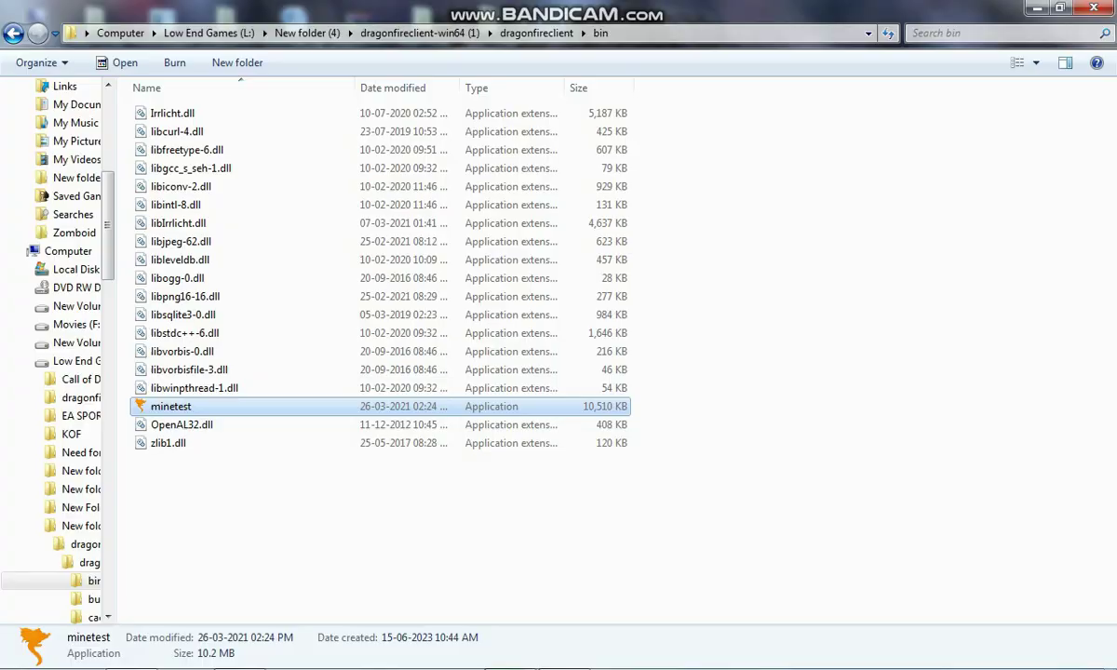
pyautogui.press('Return')
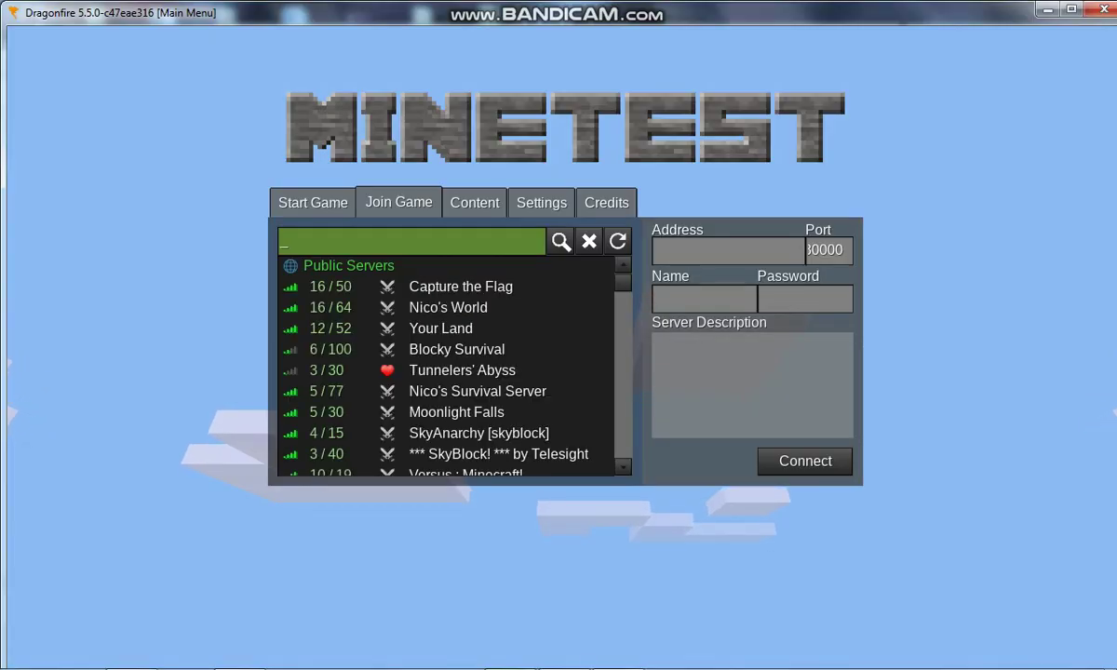
# Step: Shrink the Dragonfire game window and move it fully into view over the file window
pyautogui.moveTo(1005, 13); pyautogui.dragTo(1027, 39)
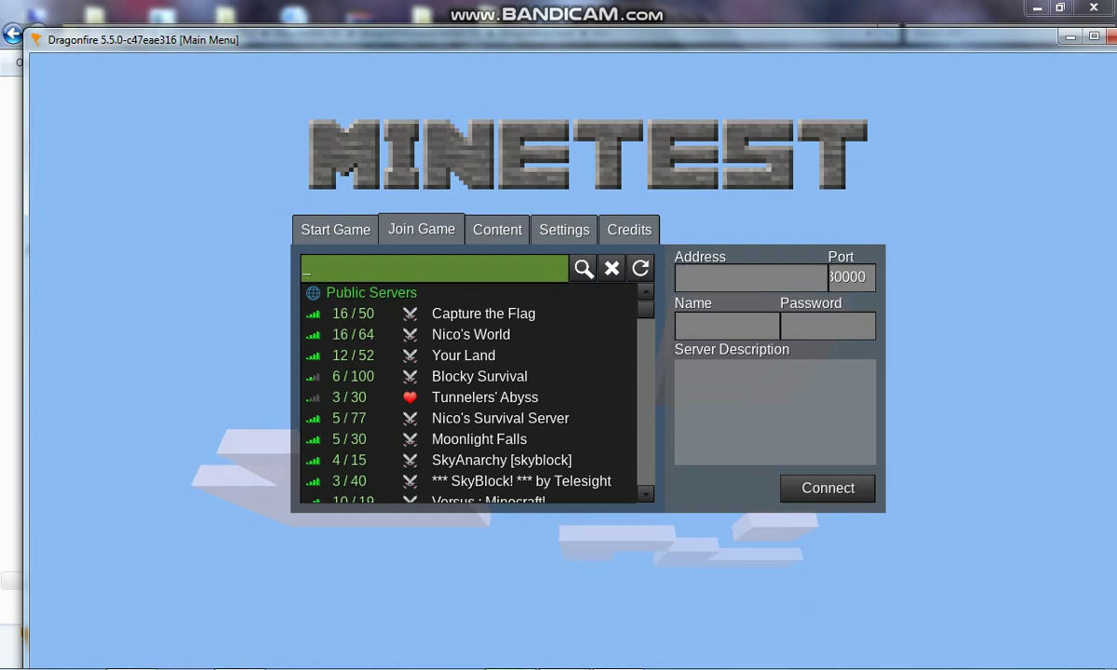
pyautogui.moveTo(25, 29); pyautogui.dragTo(359, 230)
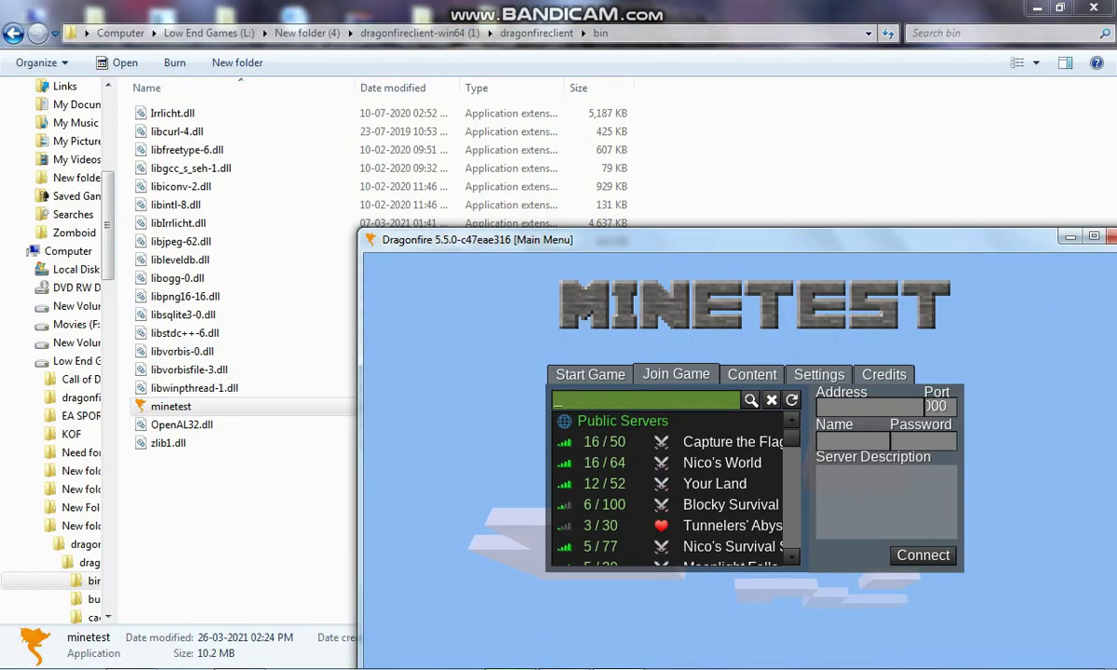
pyautogui.moveTo(577, 239); pyautogui.dragTo(399, 106)
# Step: Open the game's complete settings list, expand the Cheat Menu category and maximize the game window
pyautogui.click(640, 241)
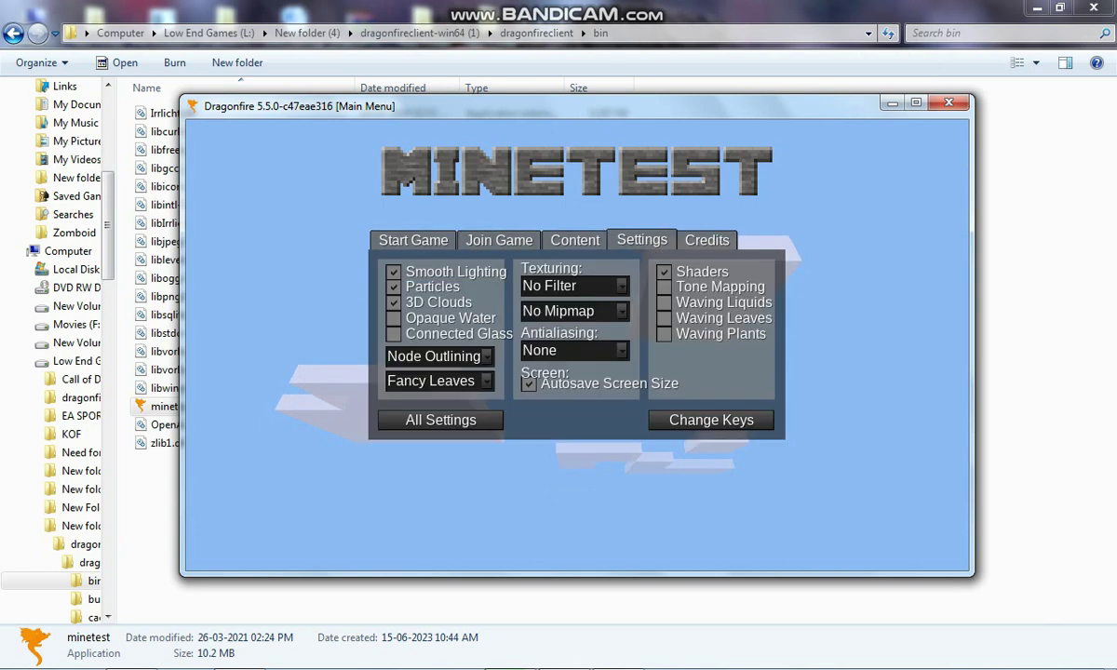
pyautogui.click(441, 420)
pyautogui.scroll(-5, 572, 337)
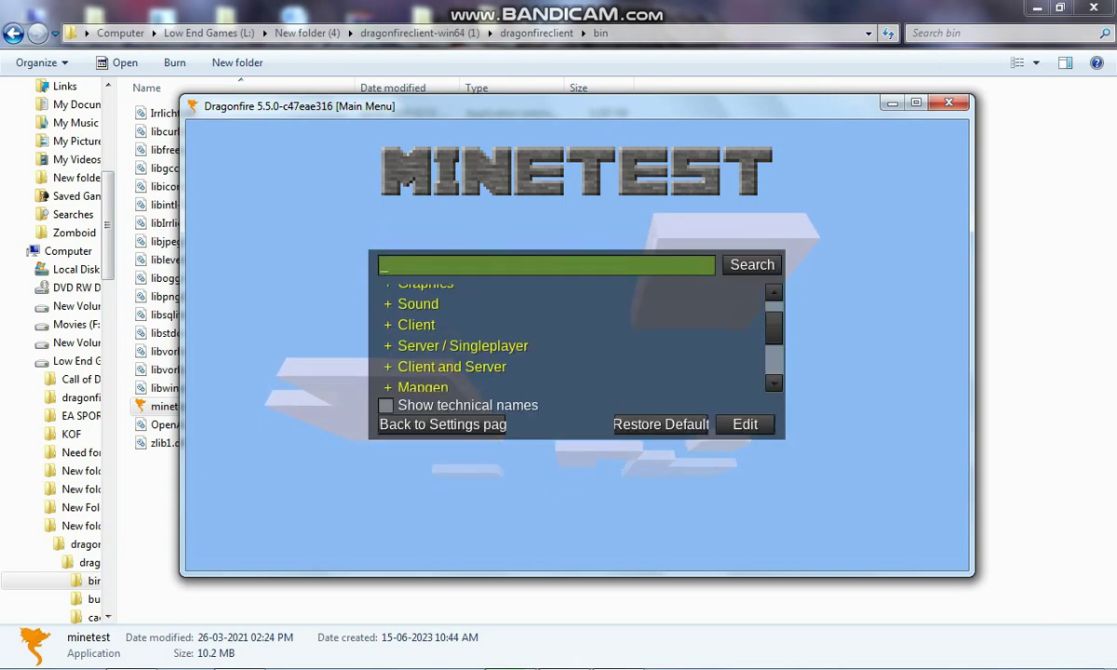
pyautogui.doubleClick(434, 340)
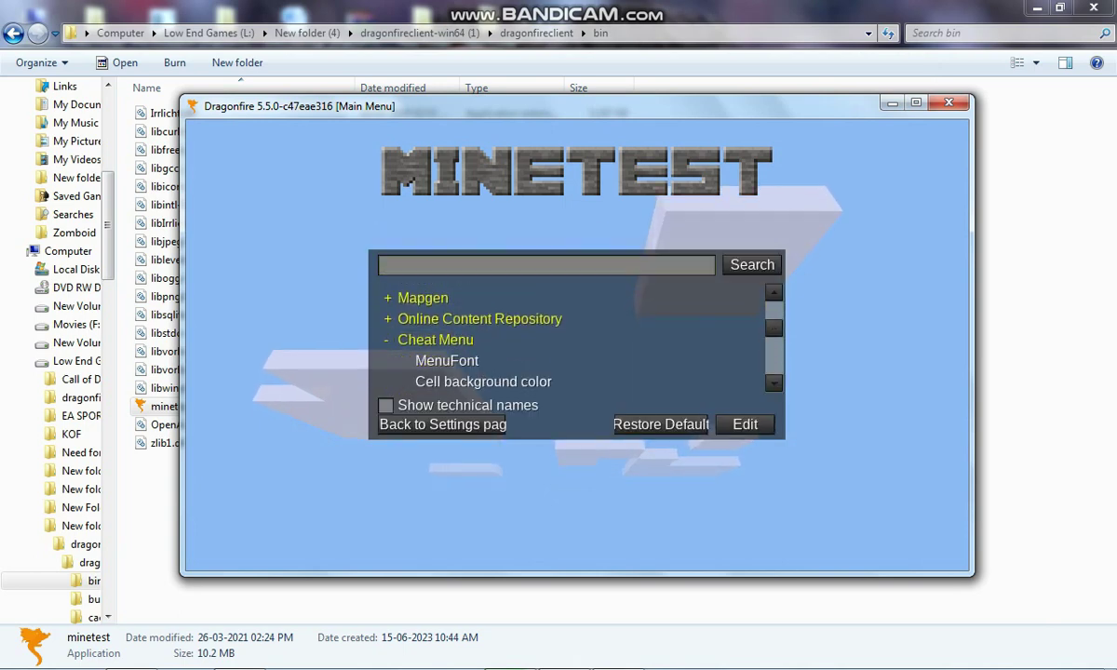
pyautogui.click(916, 102)
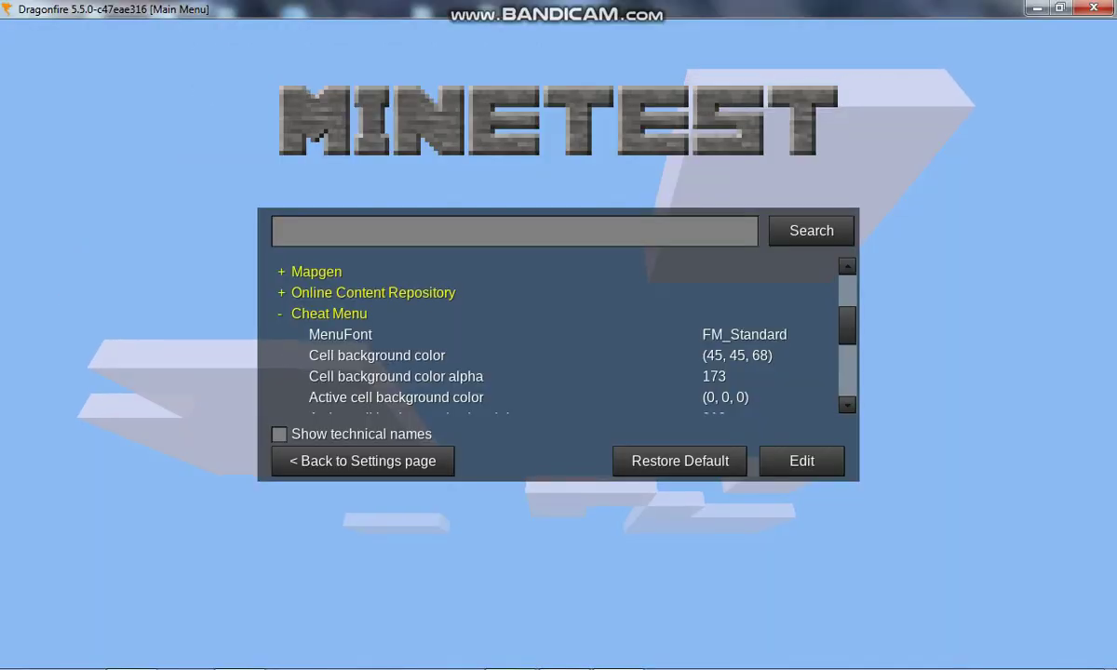
# Step: Set the cheat menu's Entry width to 100 and save it
pyautogui.scroll(-3, 559, 337)
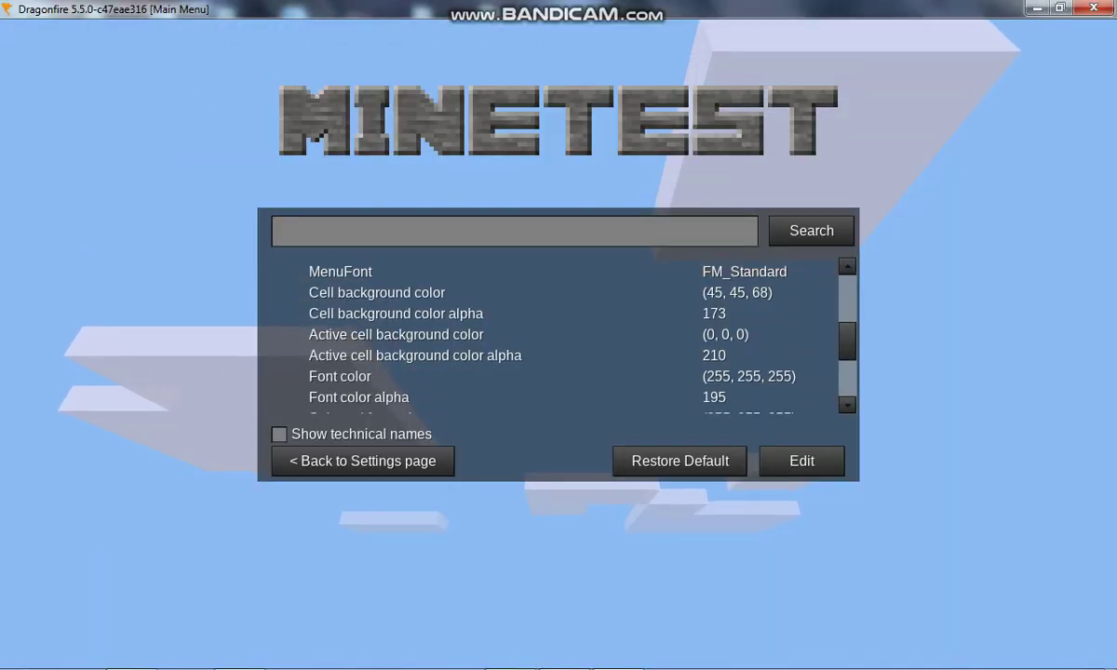
pyautogui.scroll(-4, 558, 337)
pyautogui.scroll(-2, 558, 337)
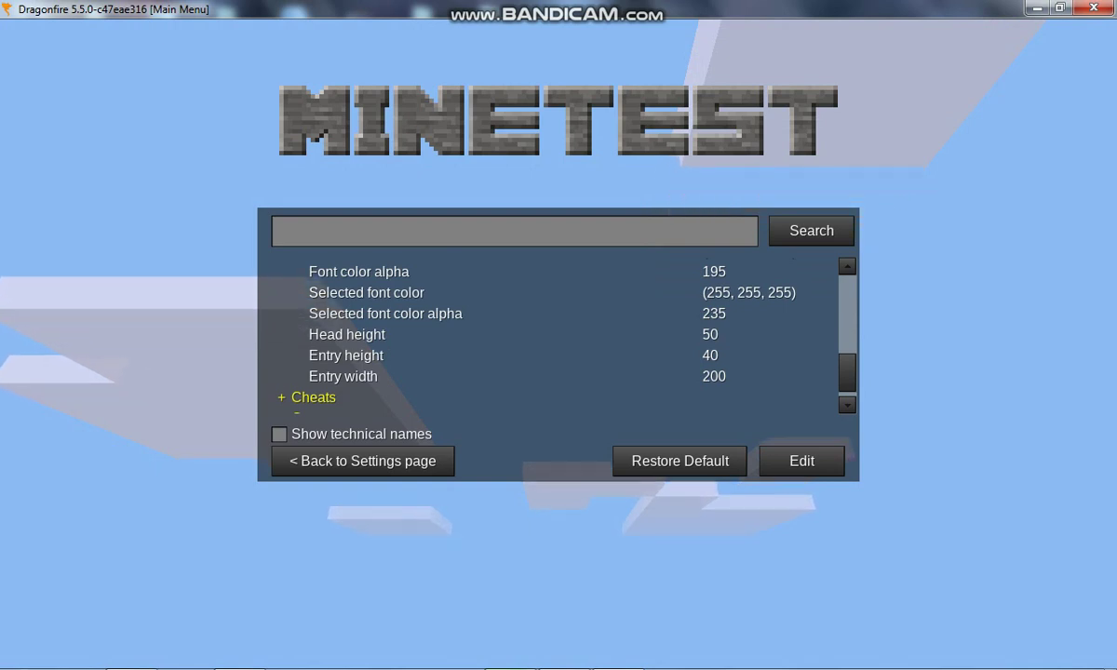
pyautogui.doubleClick(344, 377)
pyautogui.moveTo(307, 412); pyautogui.dragTo(275, 412)
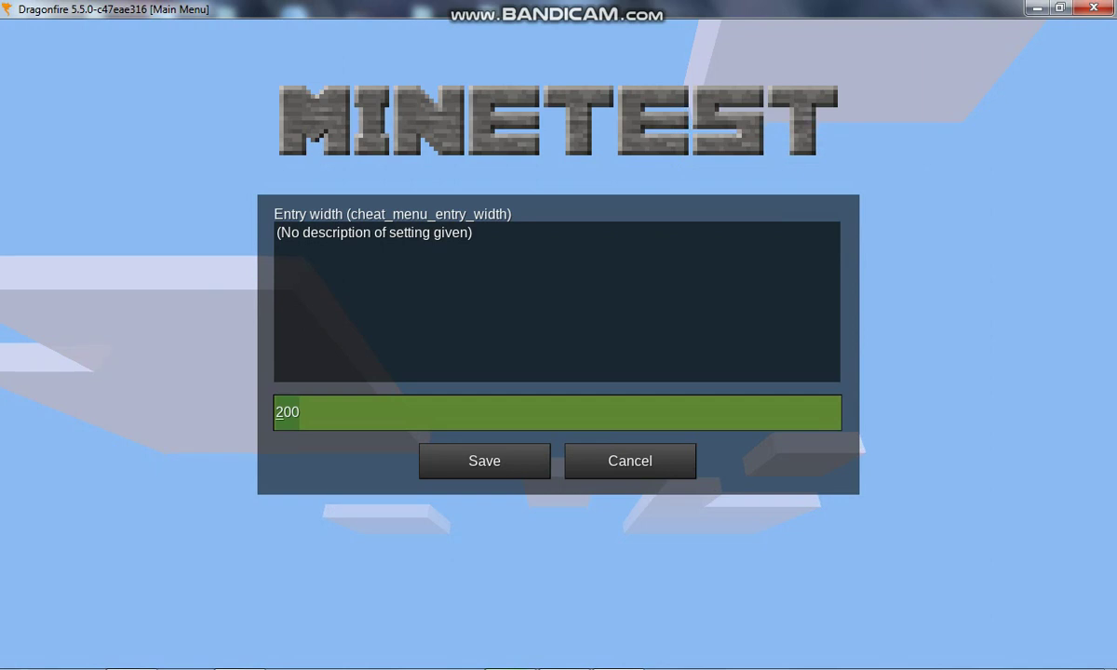
pyautogui.write('100')
pyautogui.press('Return')
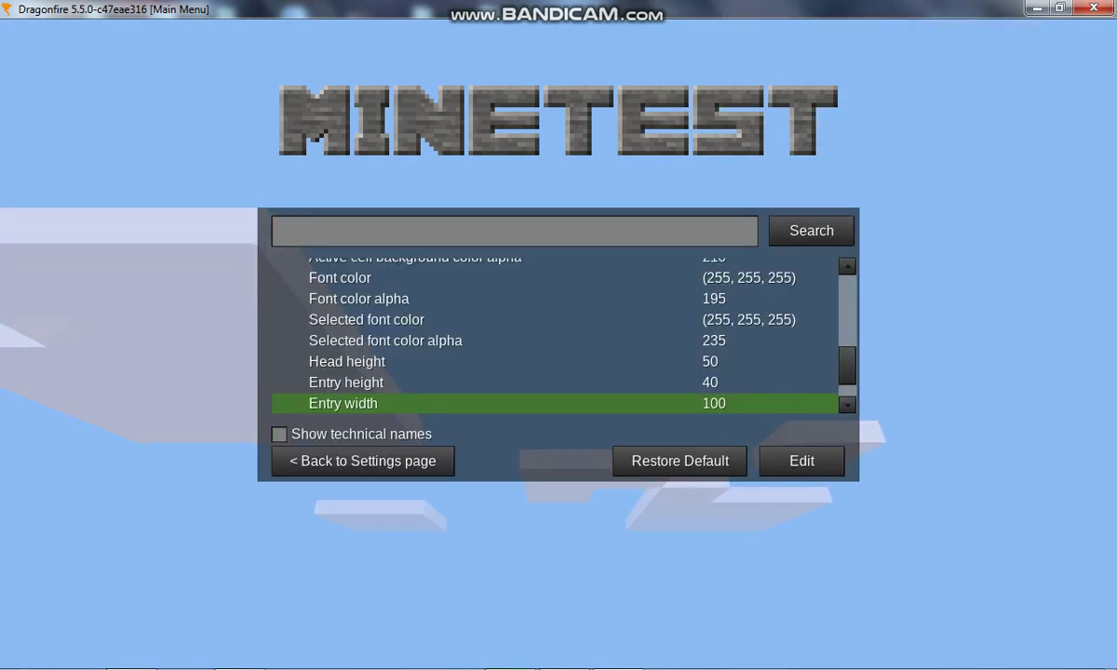
# Step: Set the cheat menu's Head height to 25 and save it
pyautogui.doubleClick(346, 362)
pyautogui.moveTo(308, 413); pyautogui.dragTo(276, 412)
pyautogui.write('25')
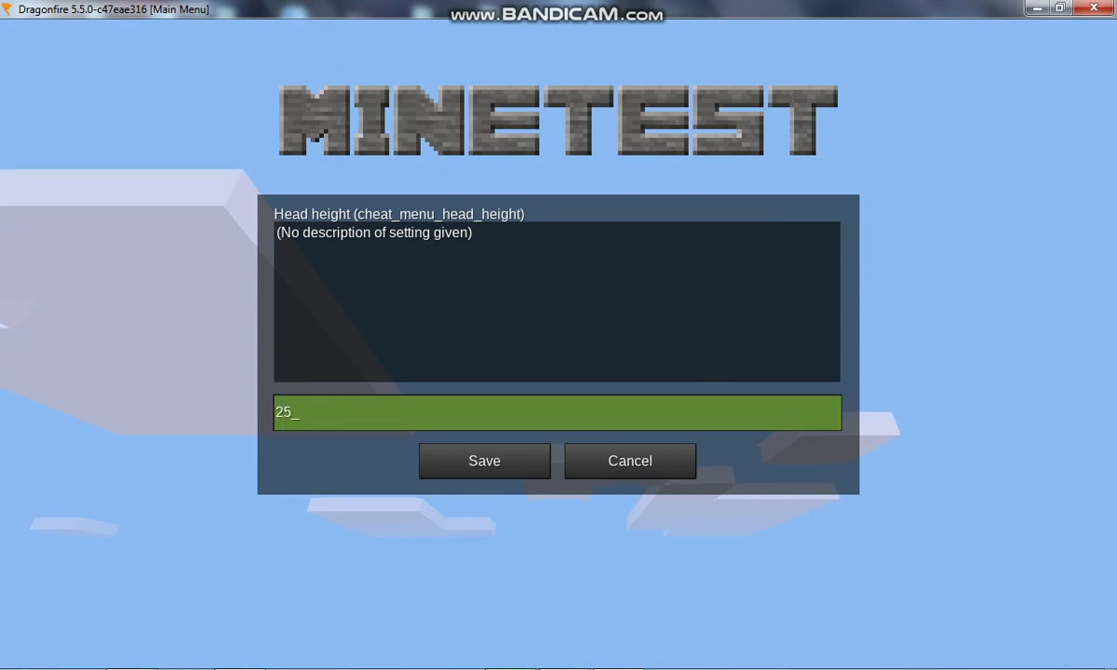
pyautogui.press('Return')
pyautogui.scroll(-1, 346, 381)
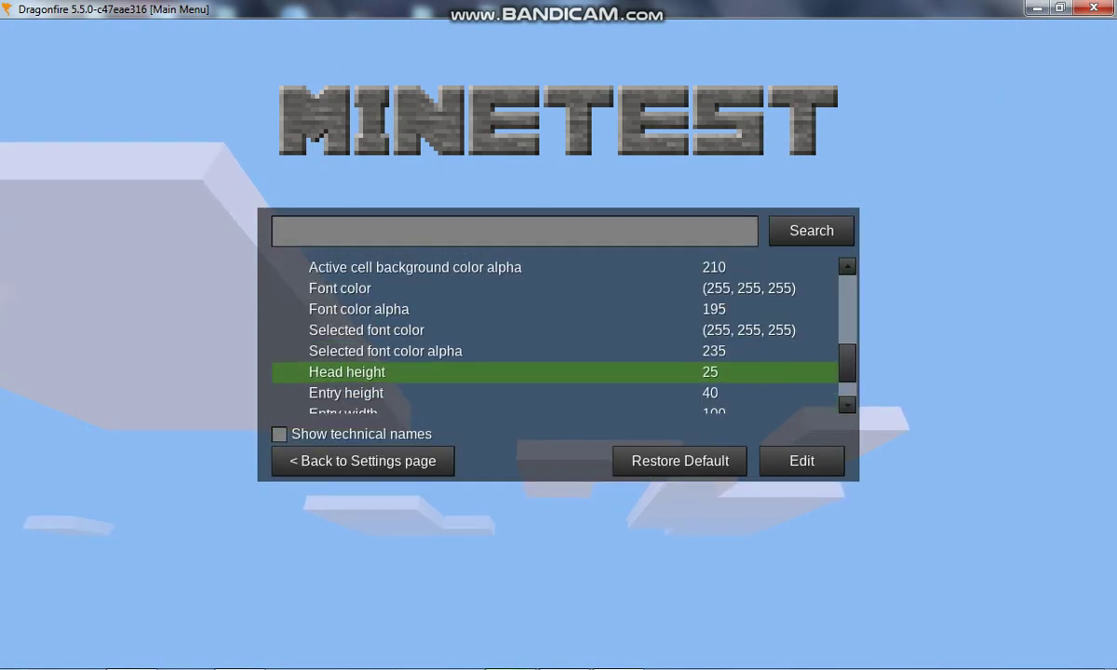
# Step: Set the cheat menu's Entry height to 20, save it and return to the main settings page
pyautogui.doubleClick(346, 391)
pyautogui.moveTo(307, 413); pyautogui.dragTo(275, 413)
pyautogui.write('20')
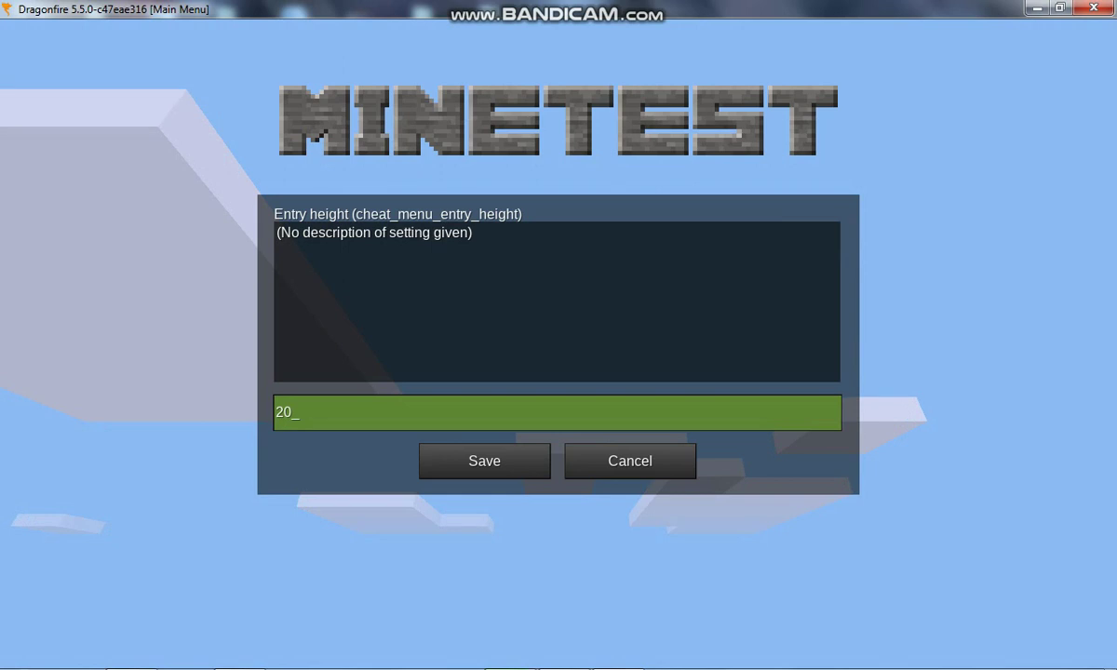
pyautogui.press('Return')
pyautogui.scroll(-2, 554, 336)
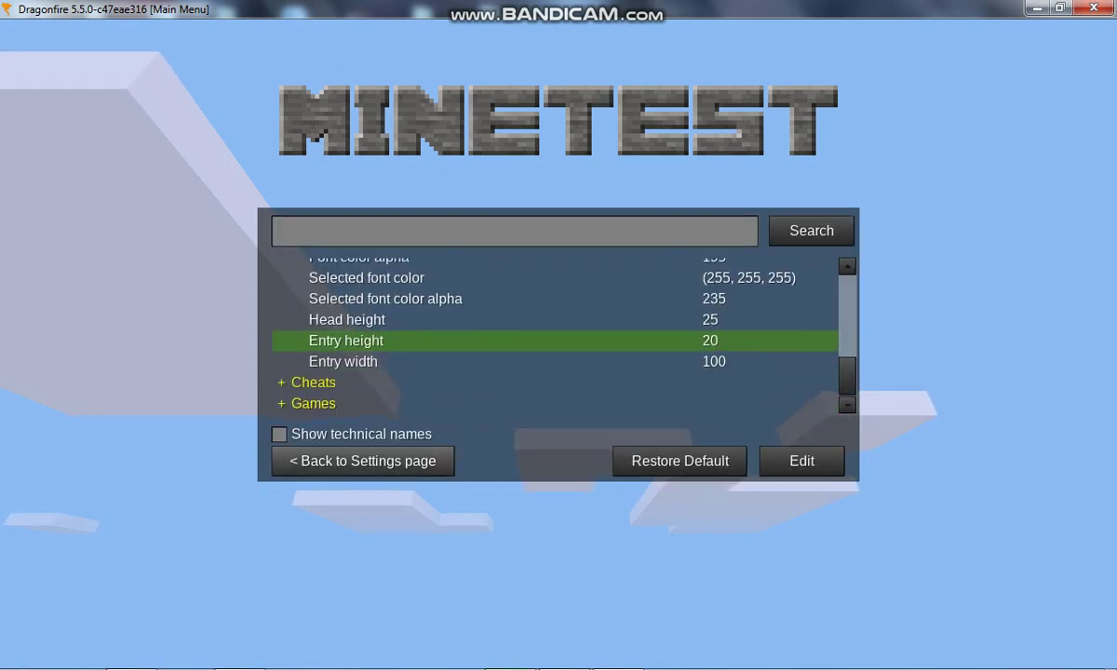
pyautogui.click(363, 461)
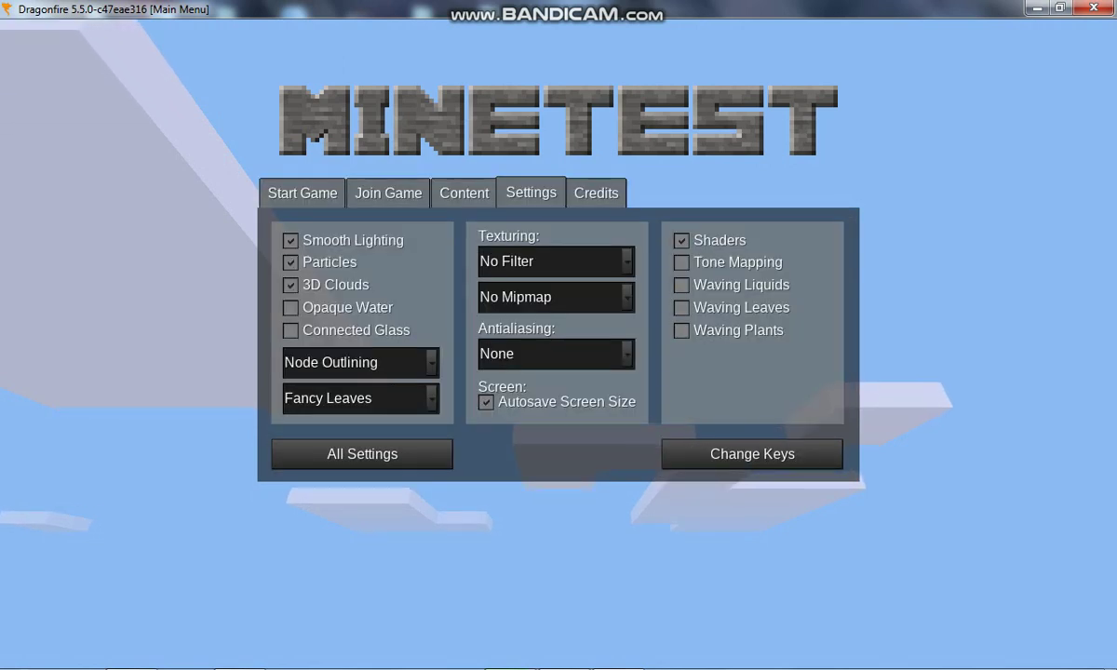
# Step: Browse the public server list and view the description of the [JMA] Capture the Flag (DE) server
pyautogui.click(388, 193)
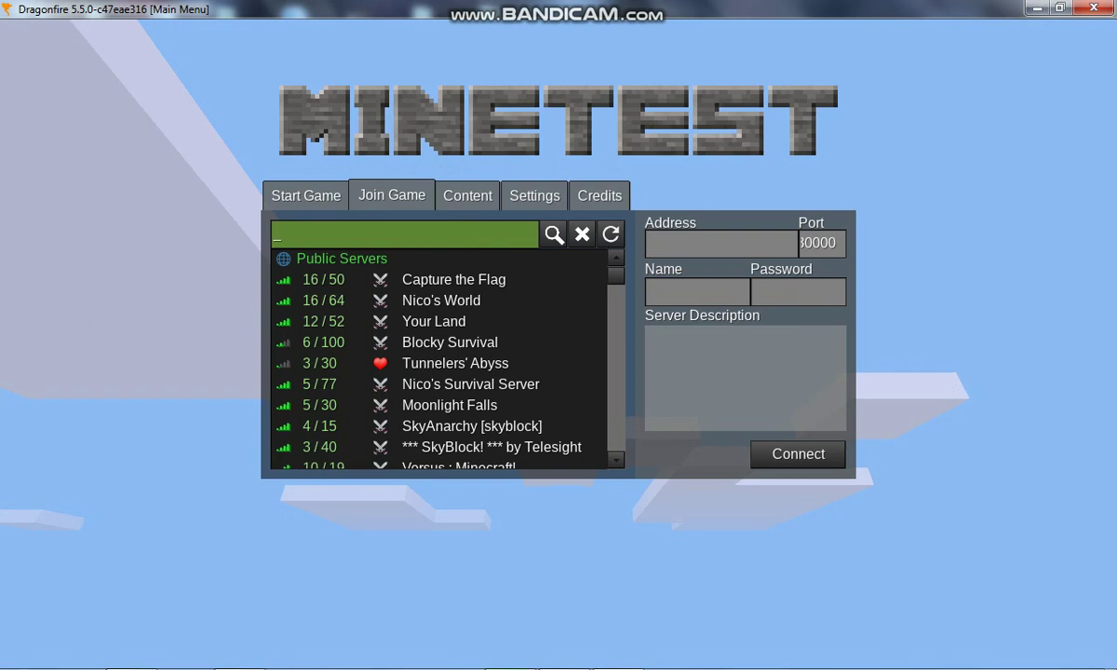
pyautogui.scroll(-3, 437, 363)
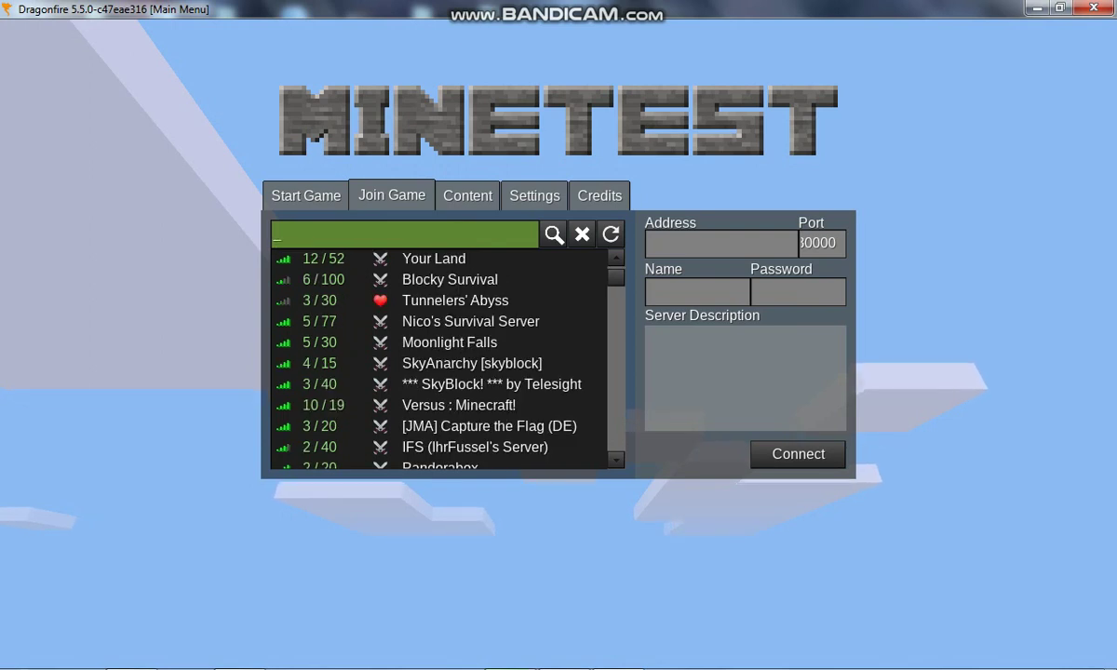
pyautogui.click(488, 426)
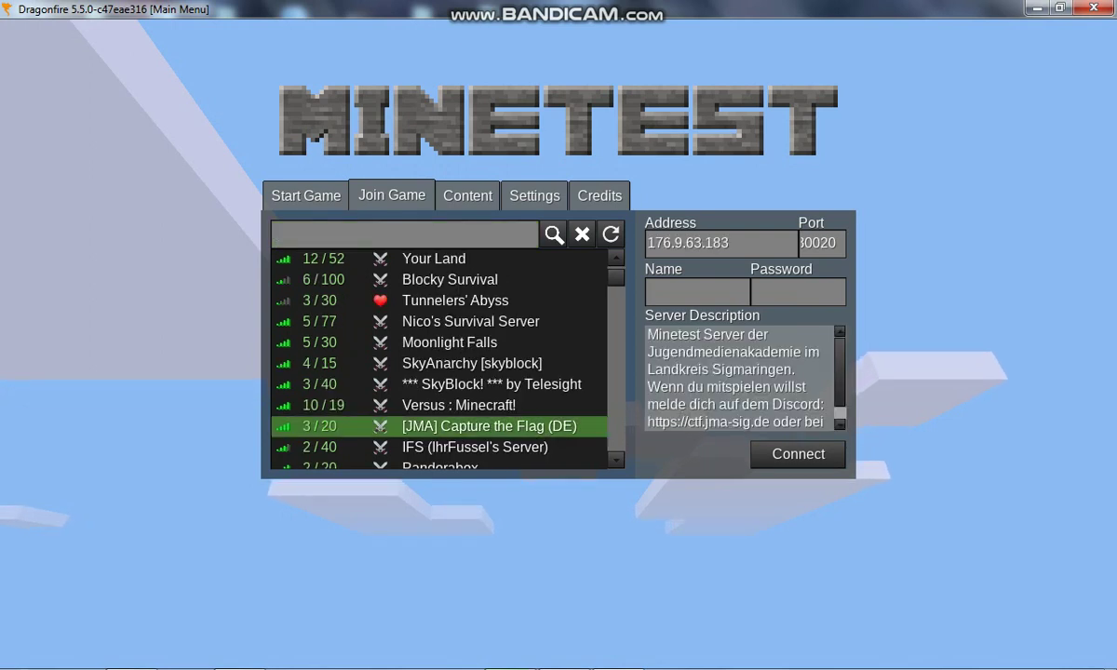
# Step: Create a new Development Test world named asdsad with the default v7 mapgen
pyautogui.click(306, 196)
pyautogui.click(281, 511)
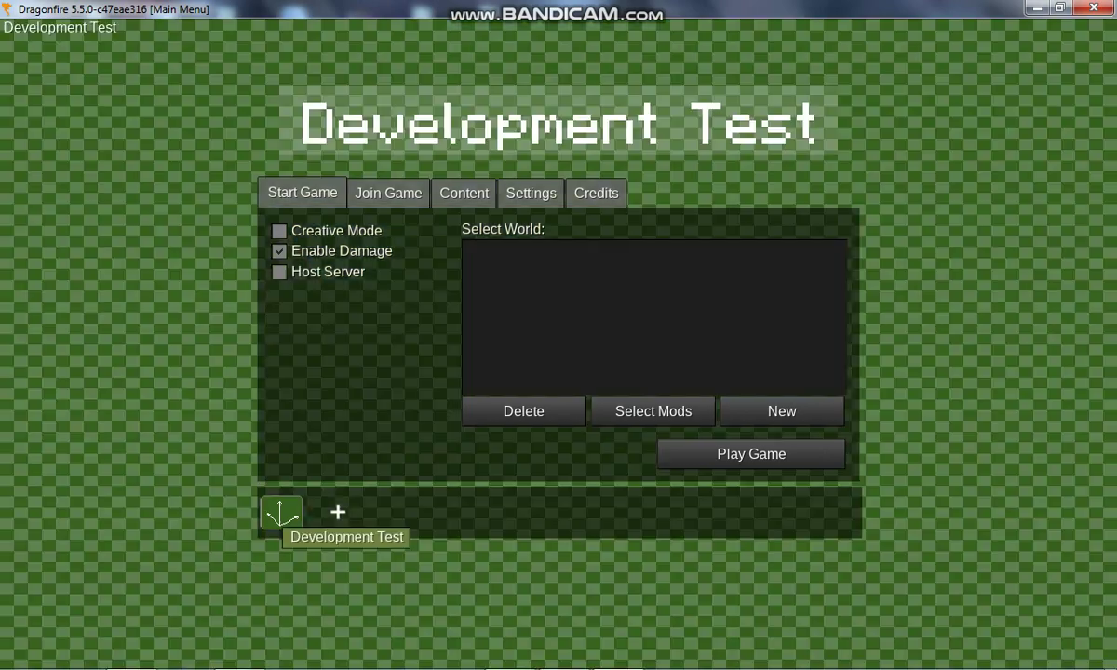
pyautogui.click(781, 410)
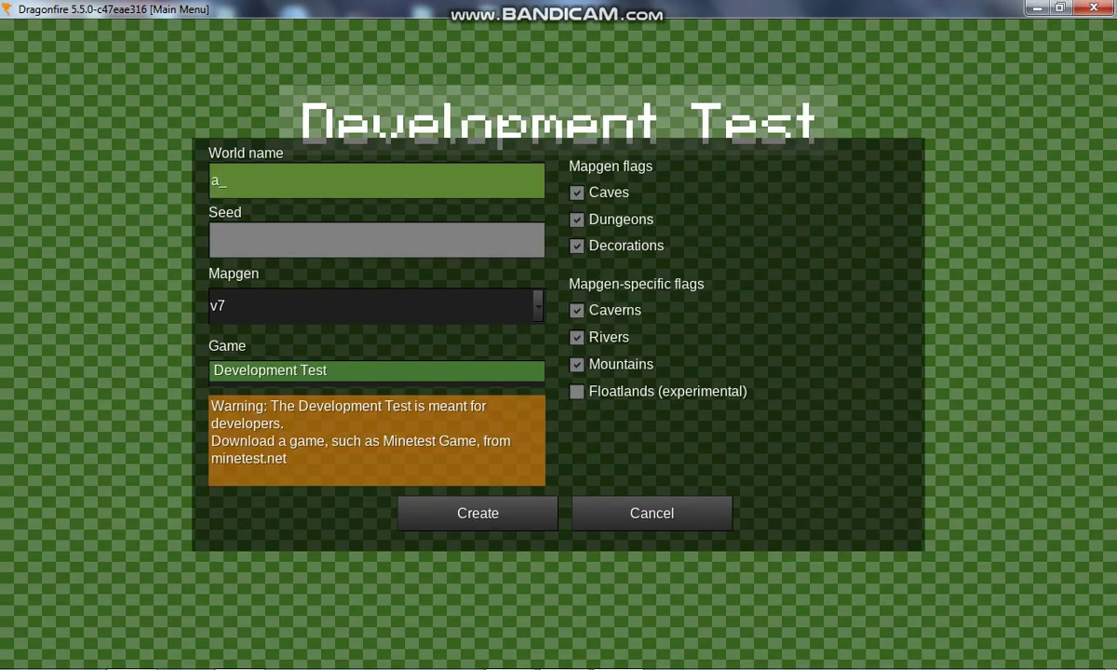
pyautogui.click(477, 514)
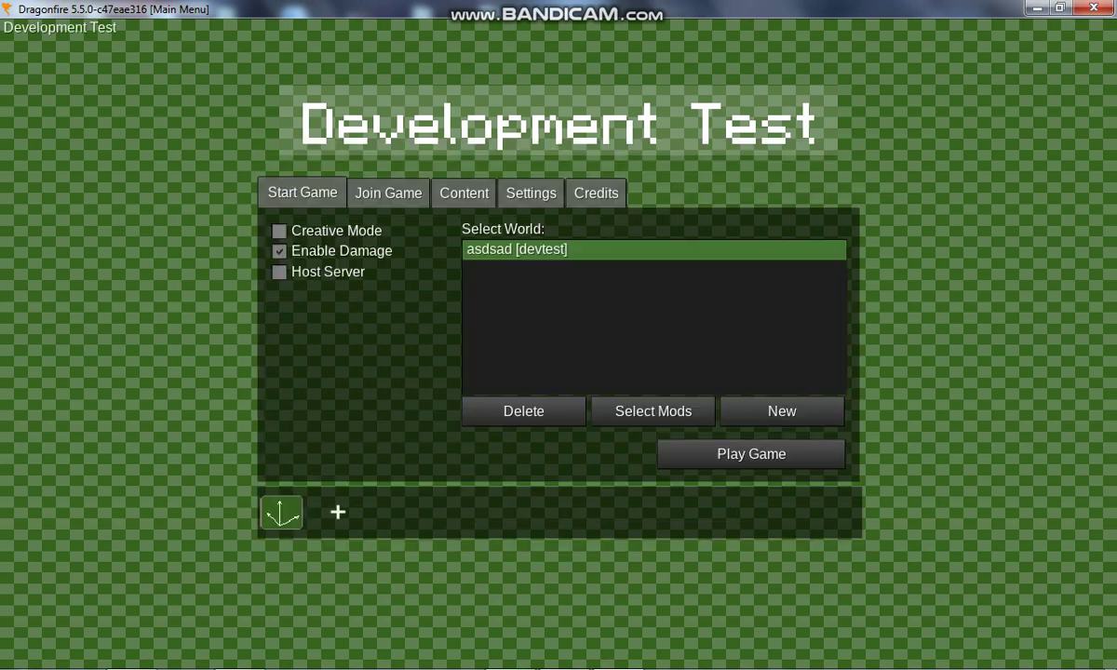
# Step: Start playing the asdsad world and allow Dragonfire engine through Windows Firewall on public networks
pyautogui.click(751, 454)
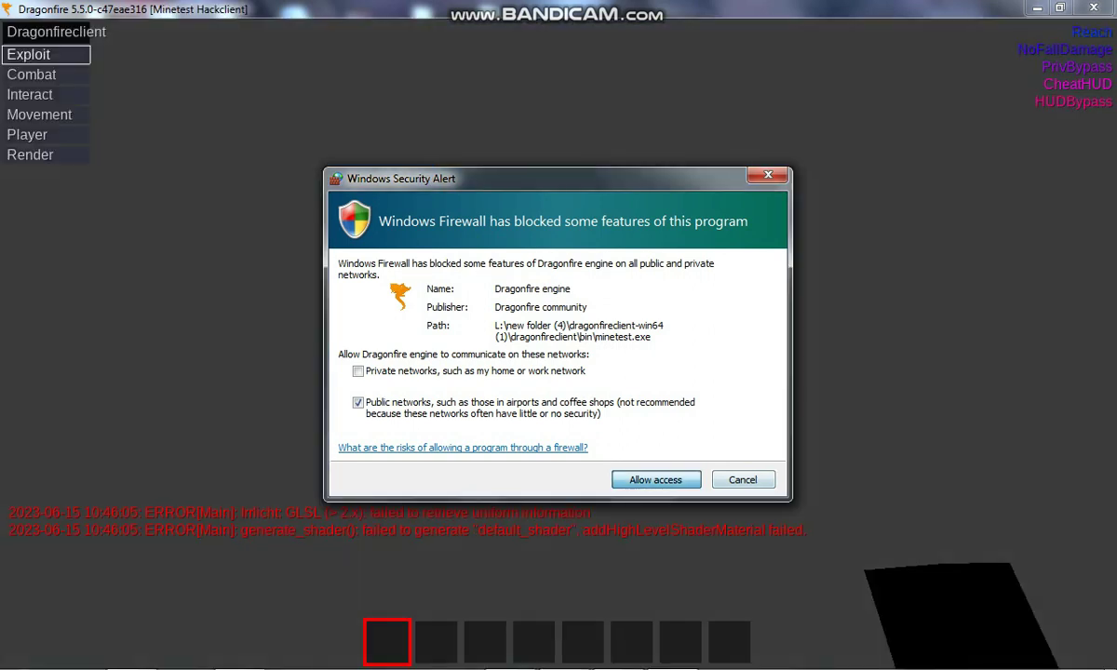
pyautogui.click(656, 480)
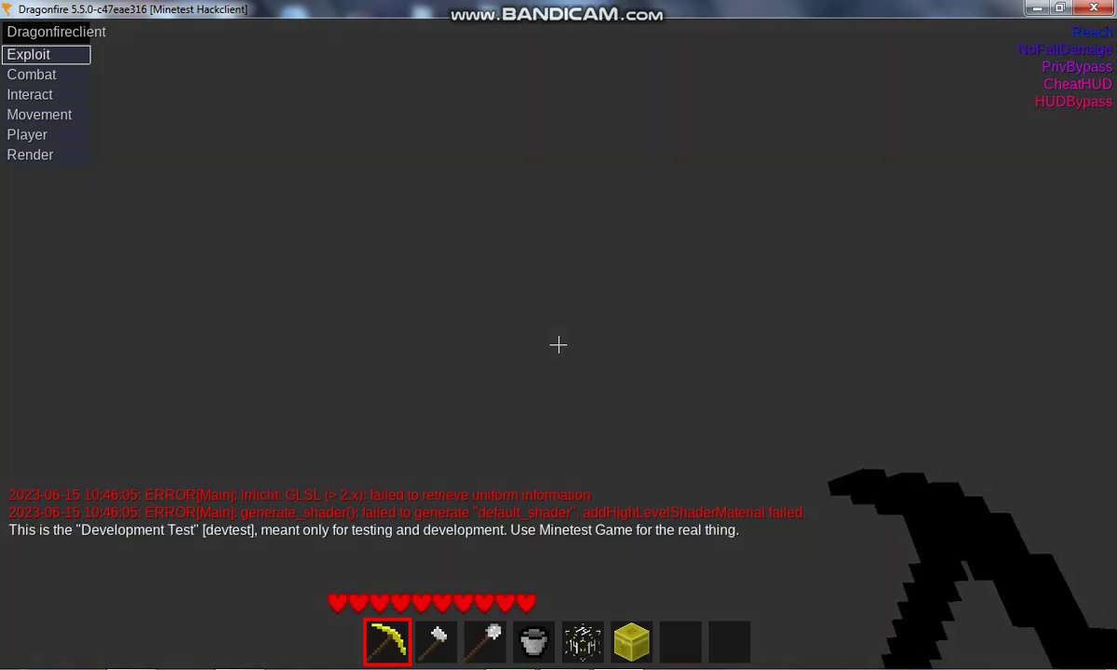
# Step: Walk forward in the world and cycle the camera through the third-person views back to first person
pyautogui.press('w')
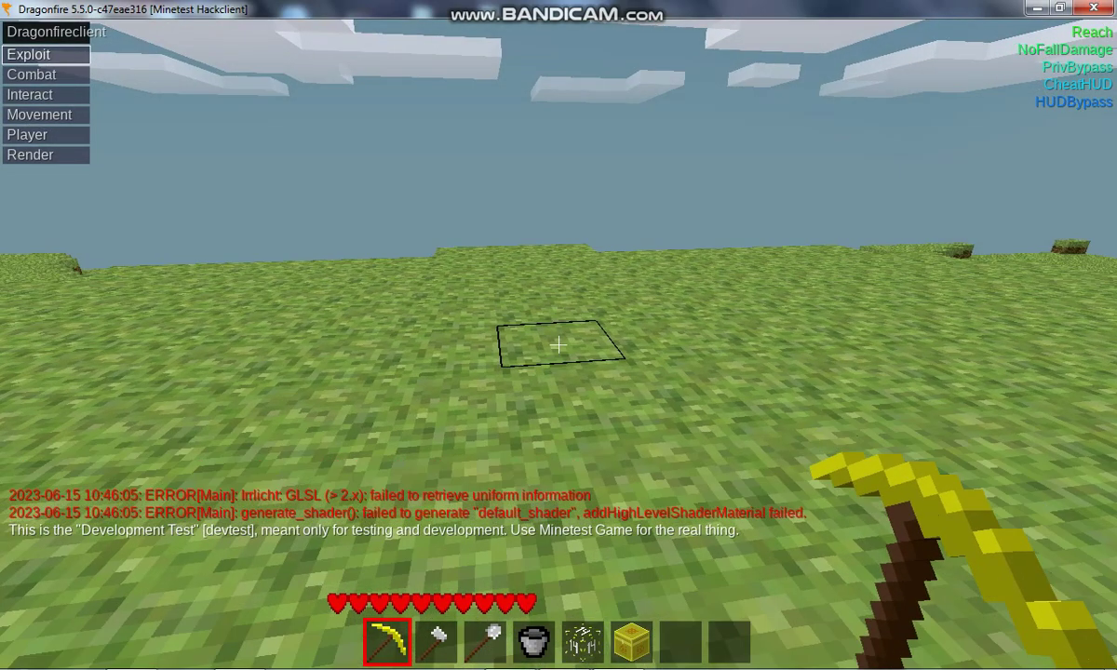
pyautogui.press('F7')
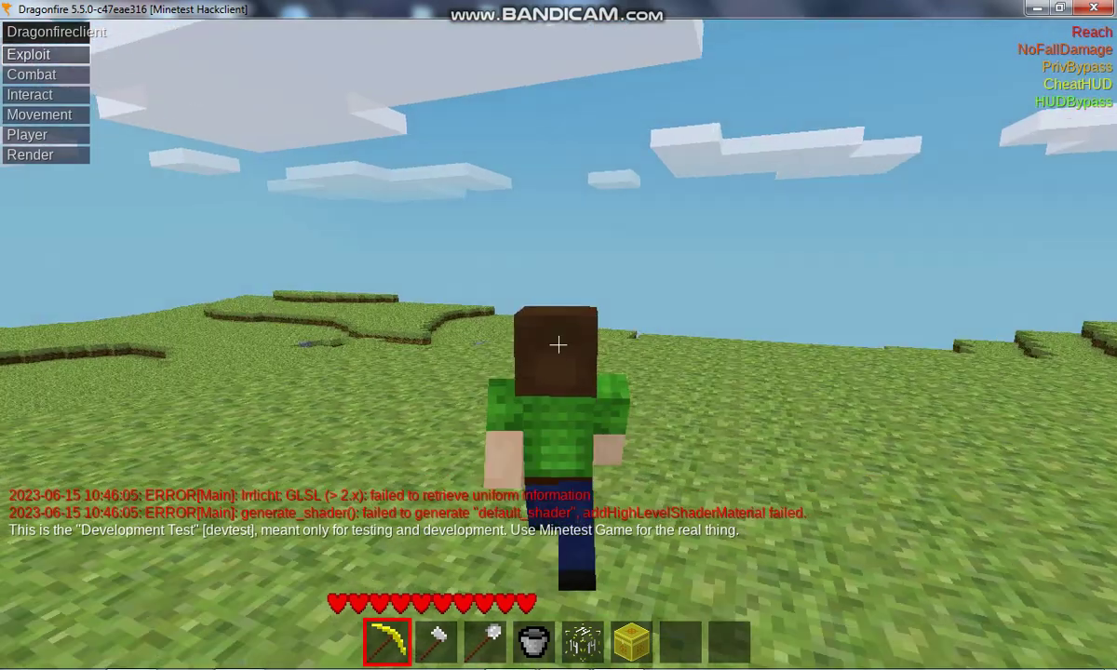
pyautogui.press('F7')
pyautogui.press('F7')
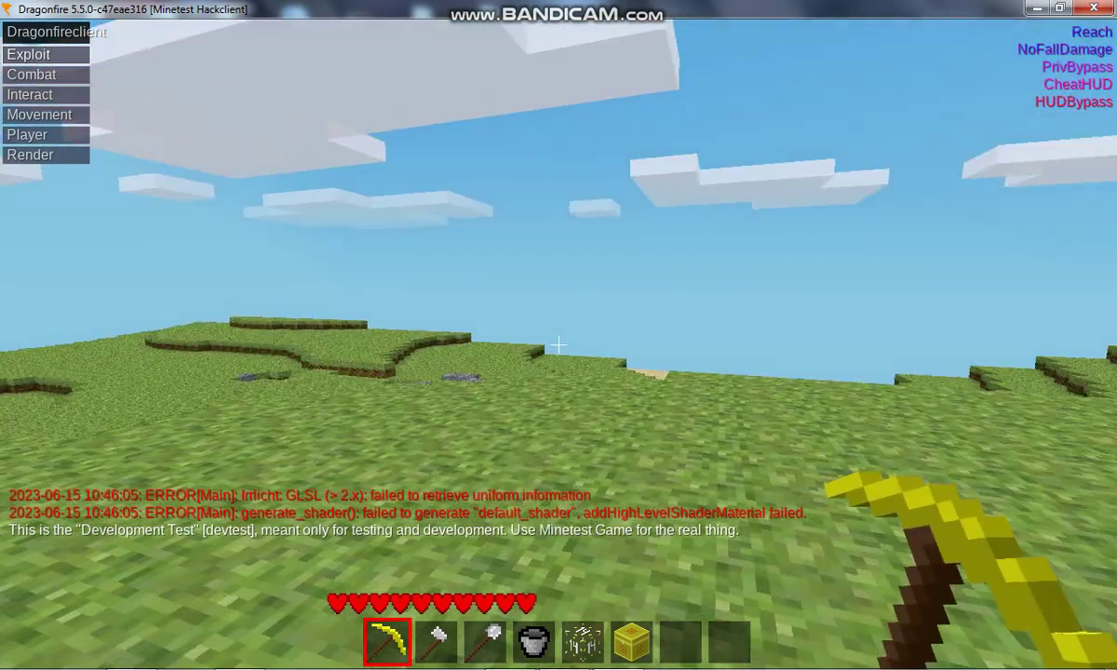
# Step: Examine the cheats listed under the Exploit, Combat and Interact categories of the cheat menu, ending back at Exploit
pyautogui.press('Right')
pyautogui.press('Left')
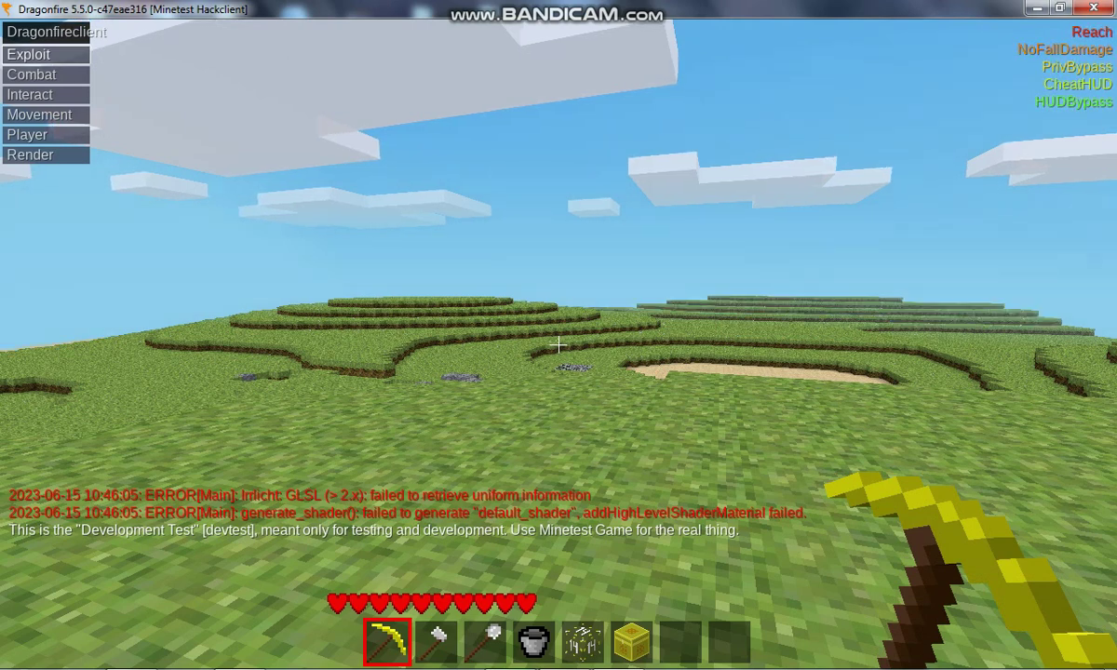
pyautogui.press('Down')
pyautogui.press('Right')
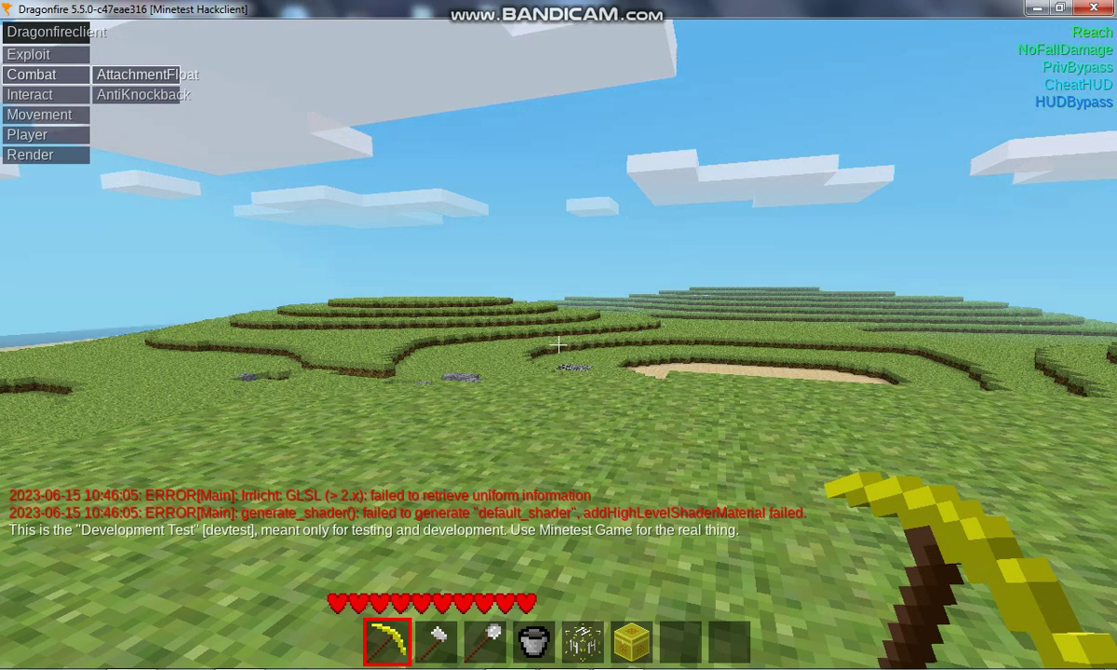
pyautogui.press('Left')
pyautogui.press('Right')
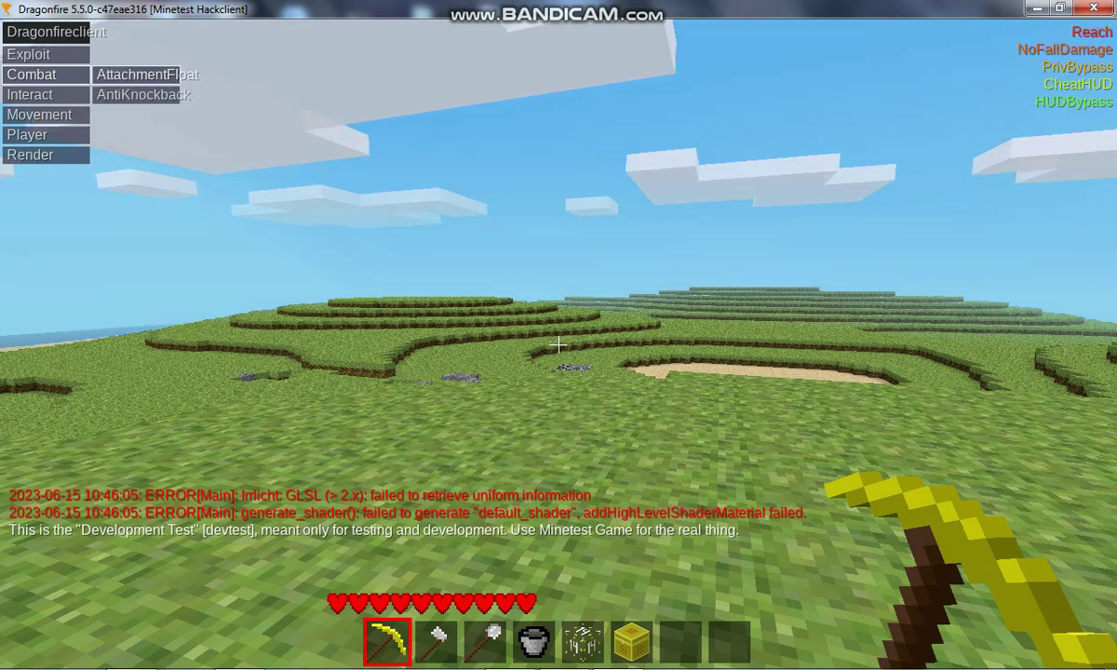
pyautogui.press('Left')
pyautogui.press('Down')
pyautogui.press('Right')
pyautogui.press('Left')
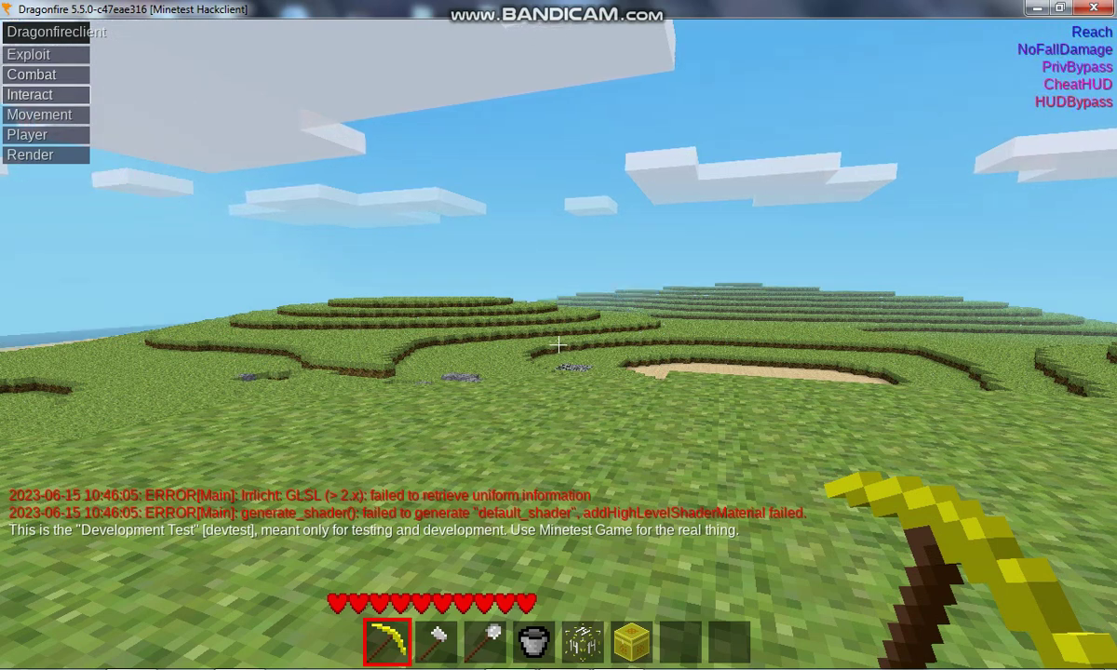
pyautogui.press('Down')
pyautogui.press('Right')
pyautogui.press('Left')
pyautogui.press('Right')
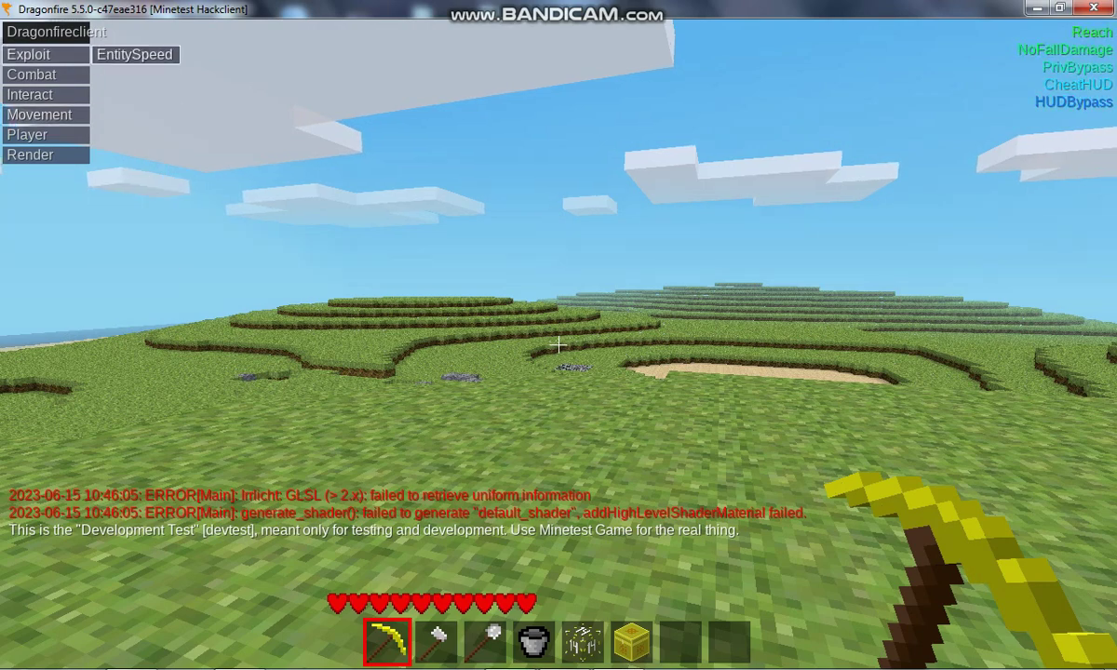
pyautogui.press('Left')
# Step: Walk forward a little and go through the cheat menu's categories again from Exploit down to Movement, examining their entries
pyautogui.press('w')
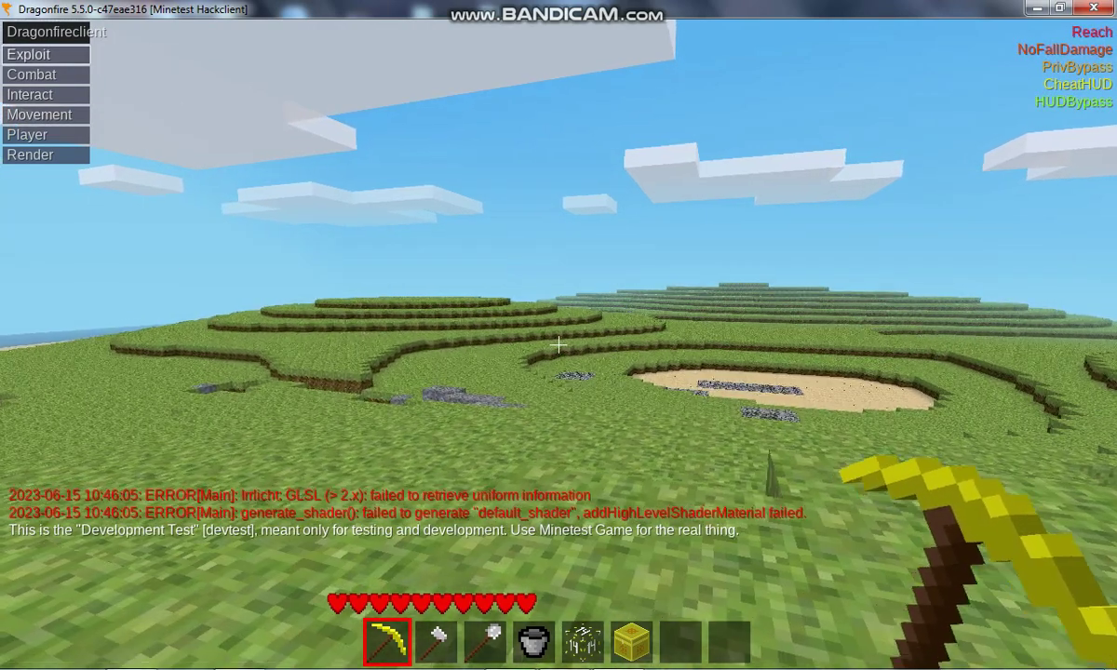
pyautogui.press('Right')
pyautogui.press('Left')
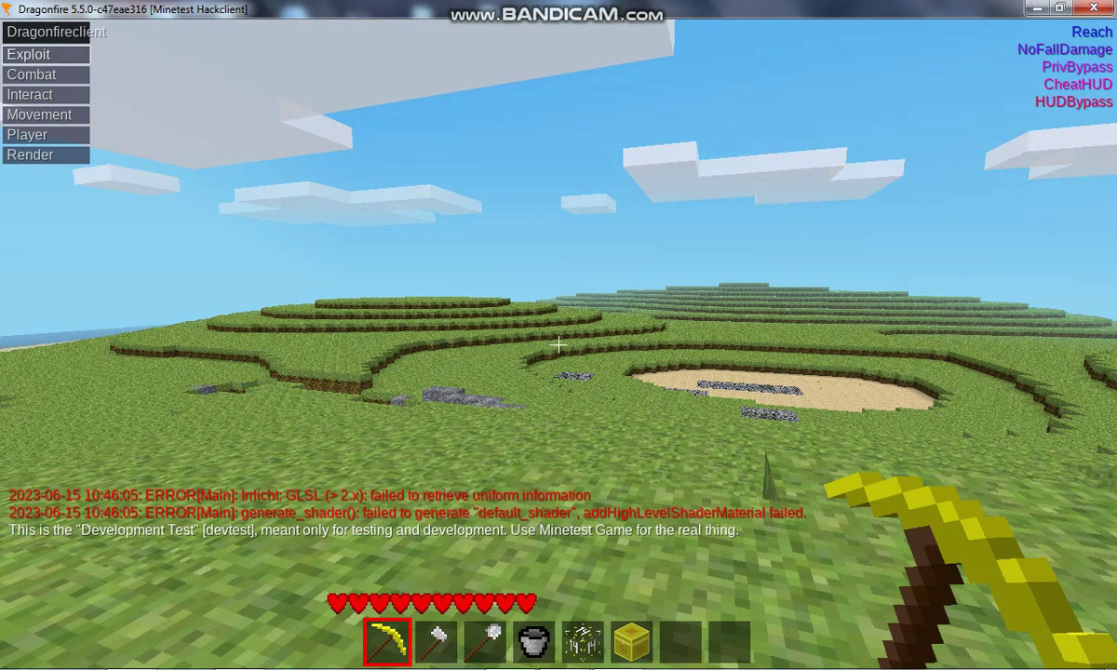
pyautogui.press('Down')
pyautogui.press('Right')
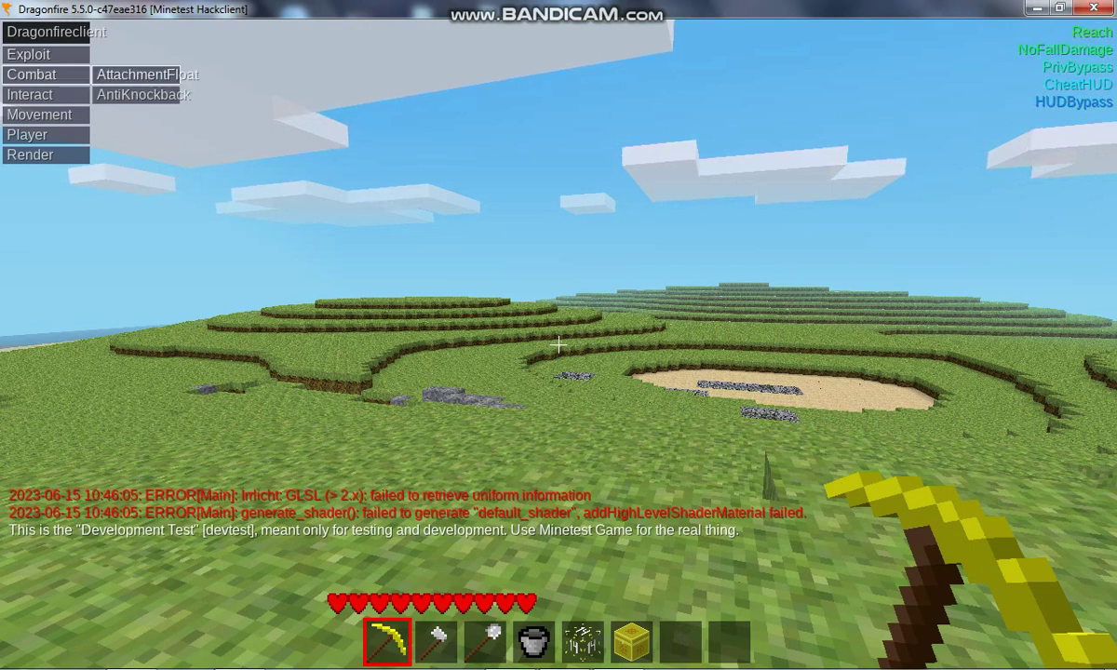
pyautogui.press('Left')
pyautogui.press('Down')
pyautogui.press('Right')
pyautogui.press('Left')
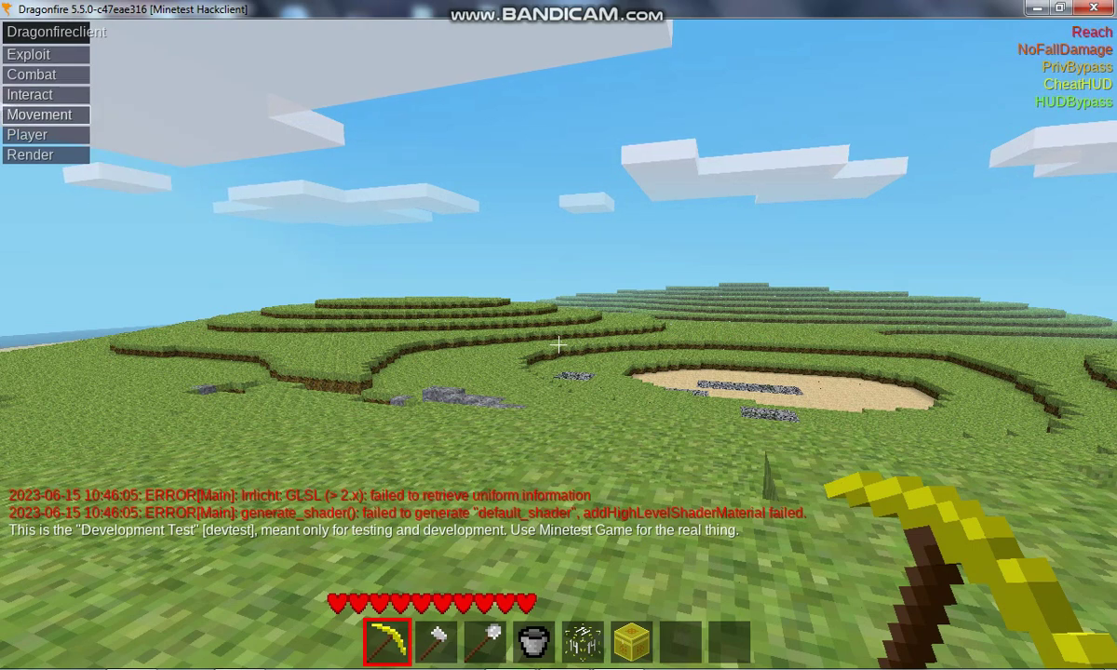
pyautogui.press('Down')
pyautogui.press('Right')
pyautogui.press('Left')
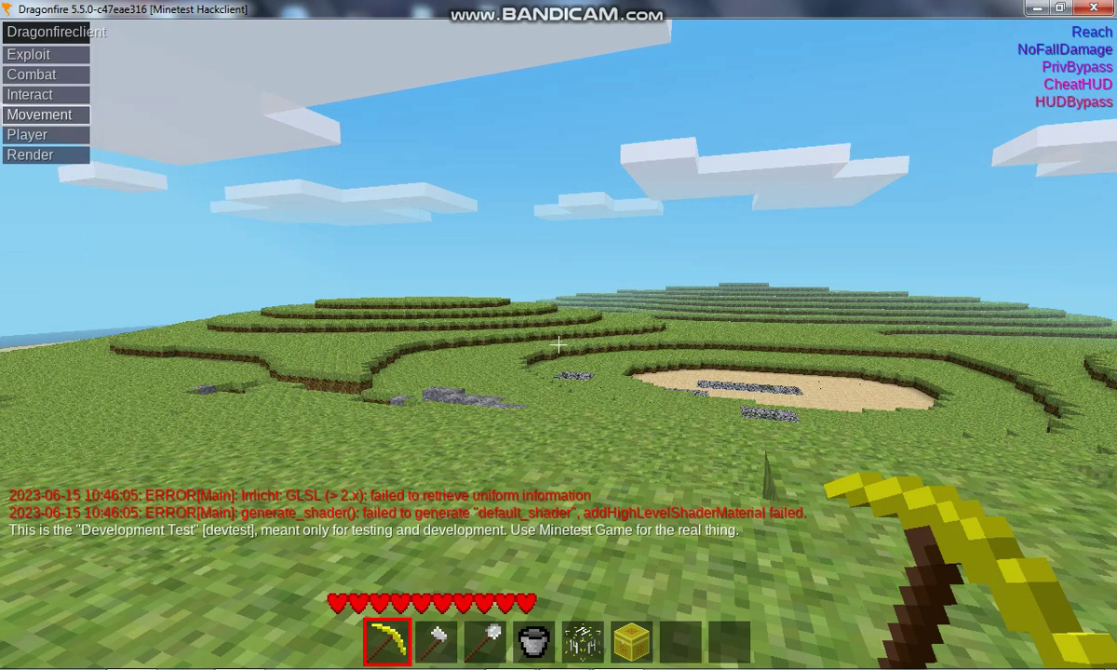